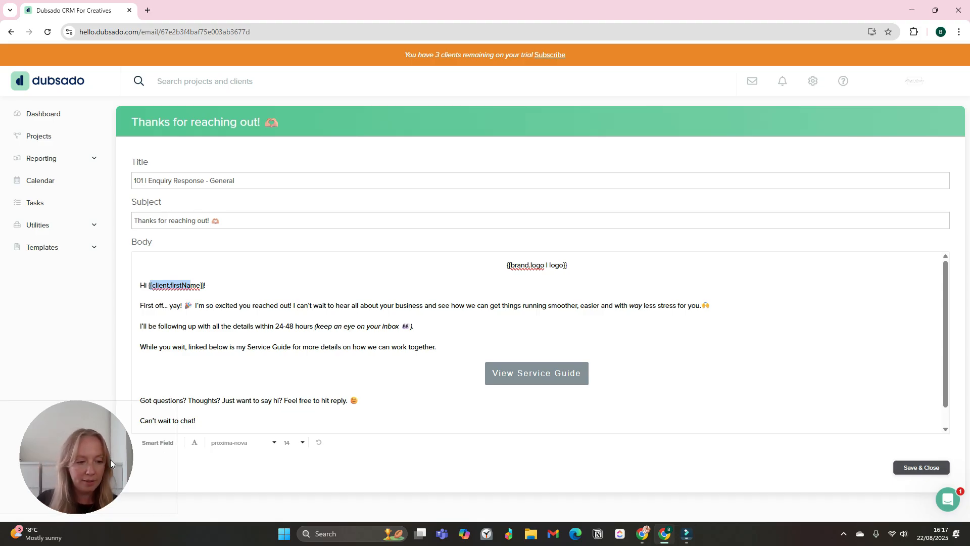
# - Browse the Client and Project smart fields in the enquiry-response email, then go to Projects
pyautogui.moveTo(115, 460); pyautogui.dragTo(64, 492)
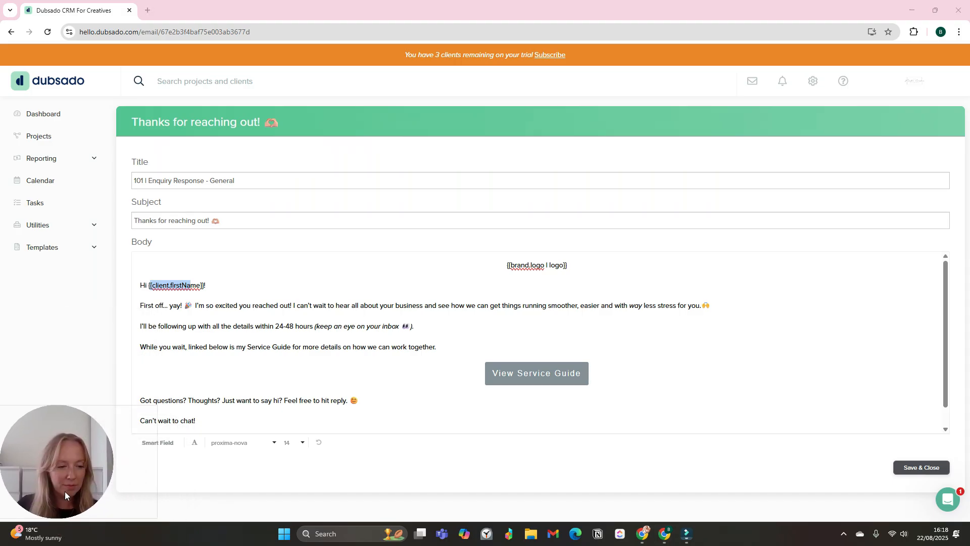
pyautogui.click(169, 446)
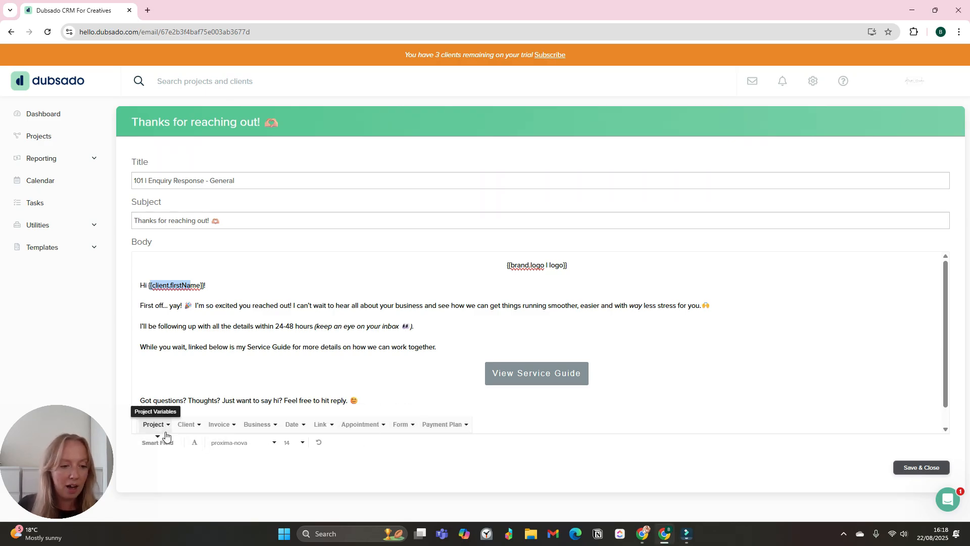
pyautogui.click(193, 430)
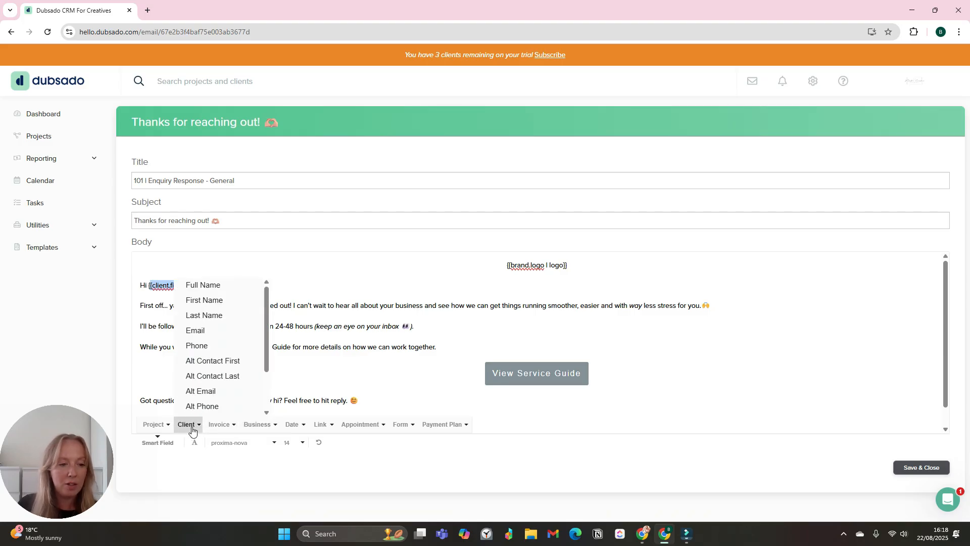
pyautogui.click(159, 427)
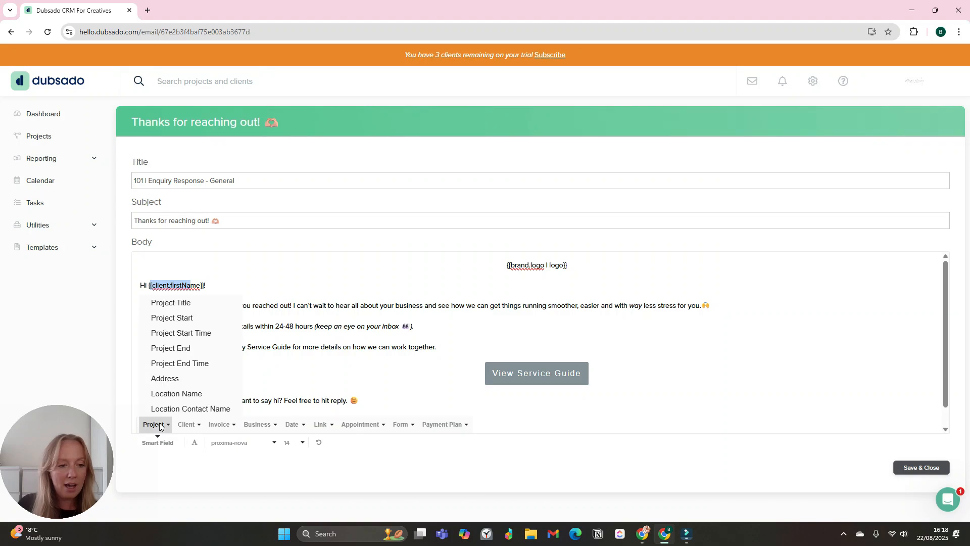
pyautogui.click(45, 142)
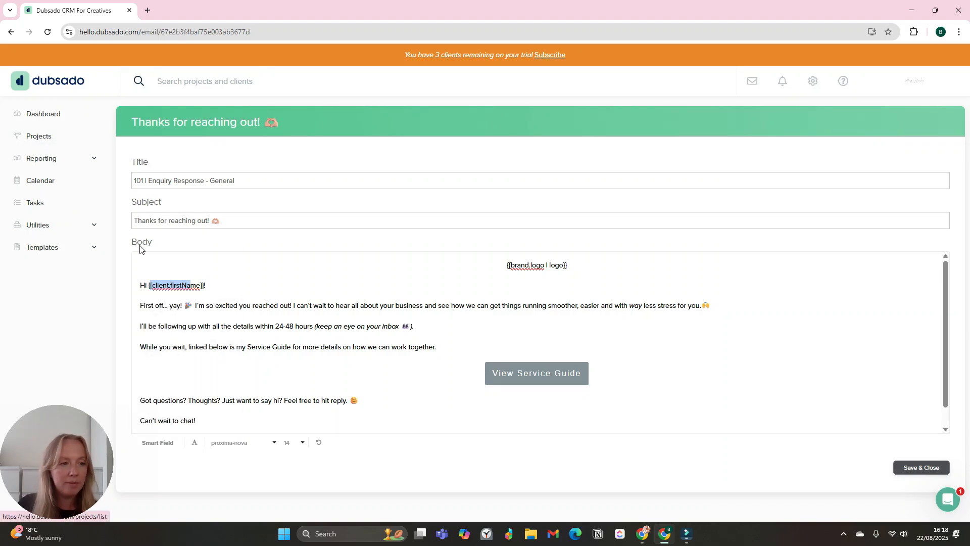
pyautogui.click(50, 250)
# - Open the Lead Capture form template and edit its First Name question under About You & Your Business
pyautogui.click(40, 248)
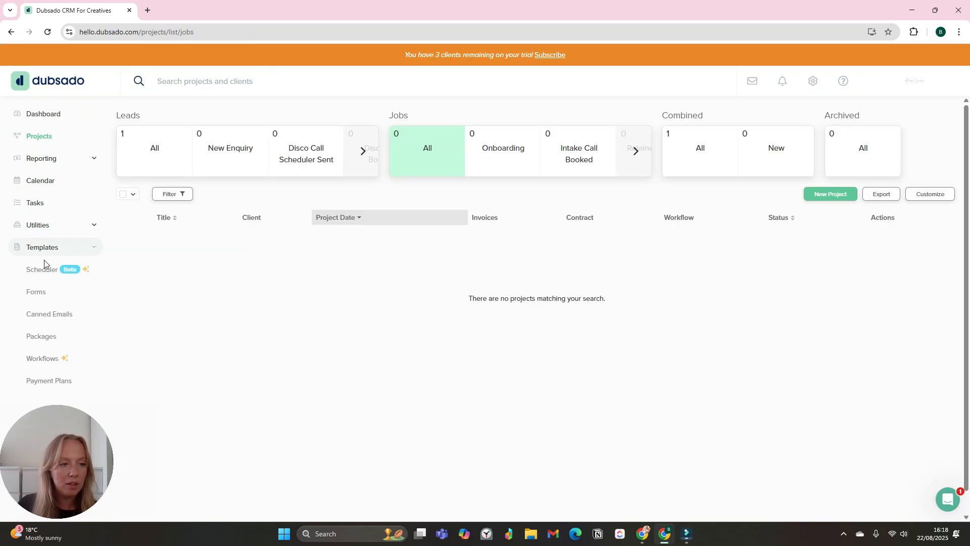
pyautogui.click(71, 301)
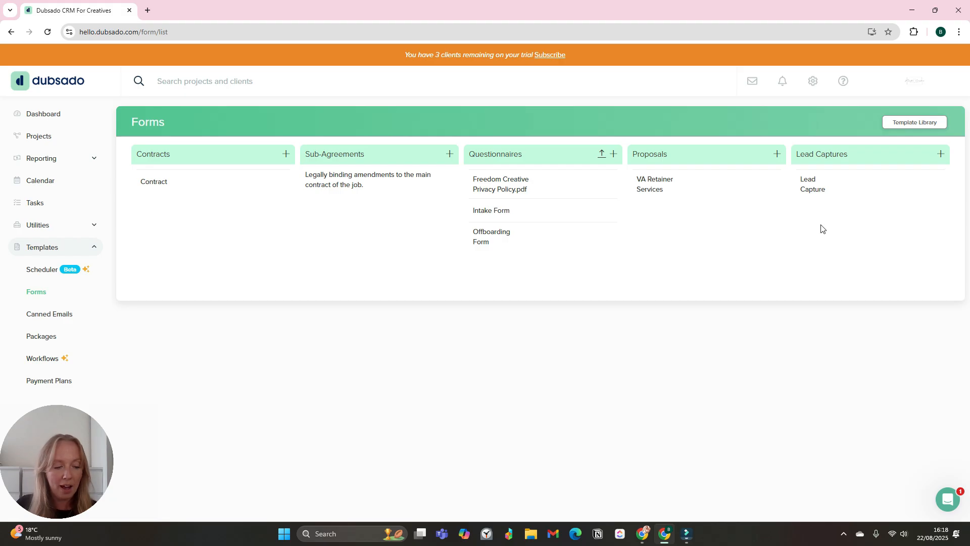
pyautogui.click(824, 185)
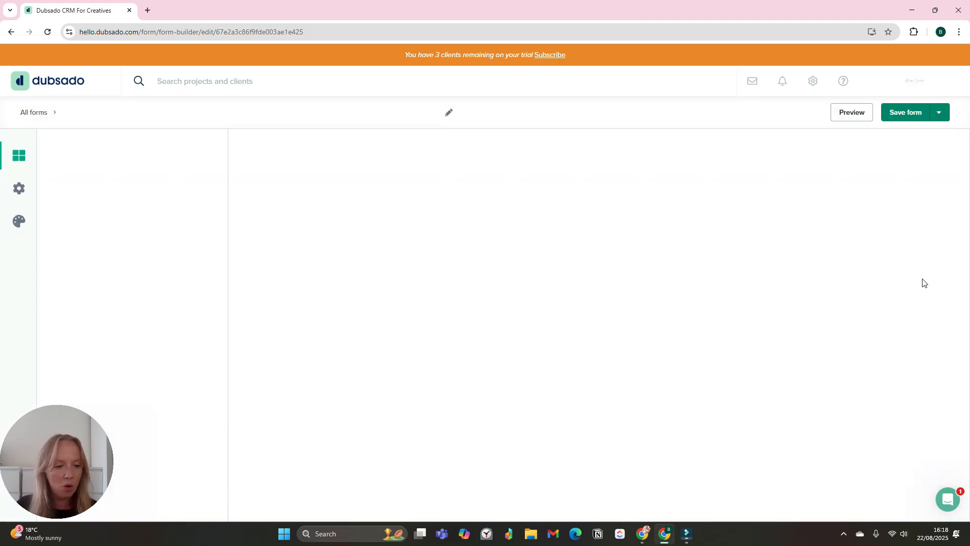
pyautogui.scroll(-8, 393, 302)
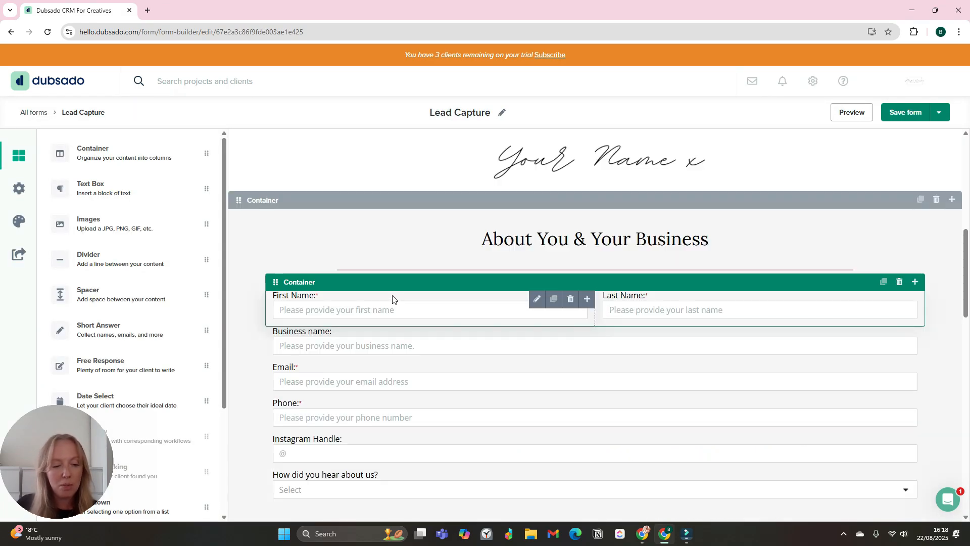
pyautogui.click(364, 317)
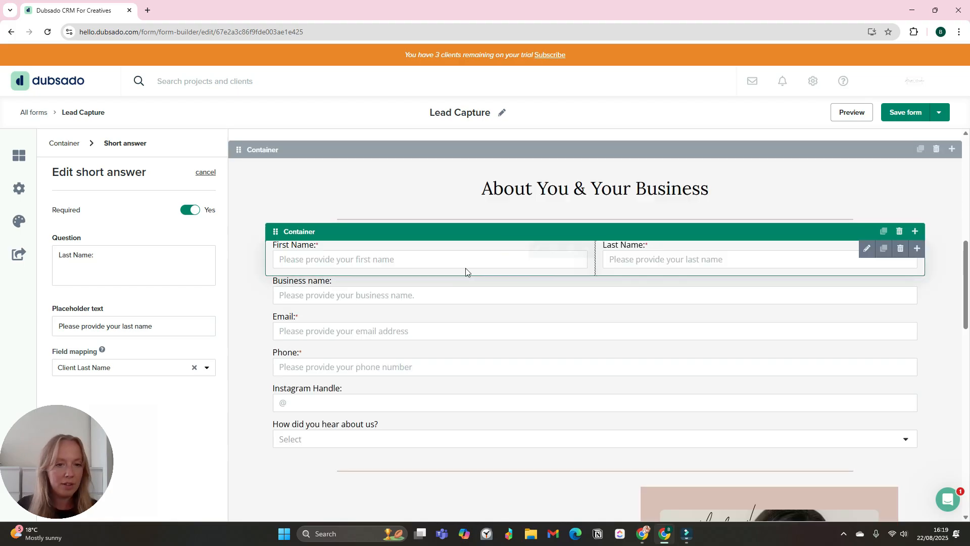
pyautogui.click(369, 196)
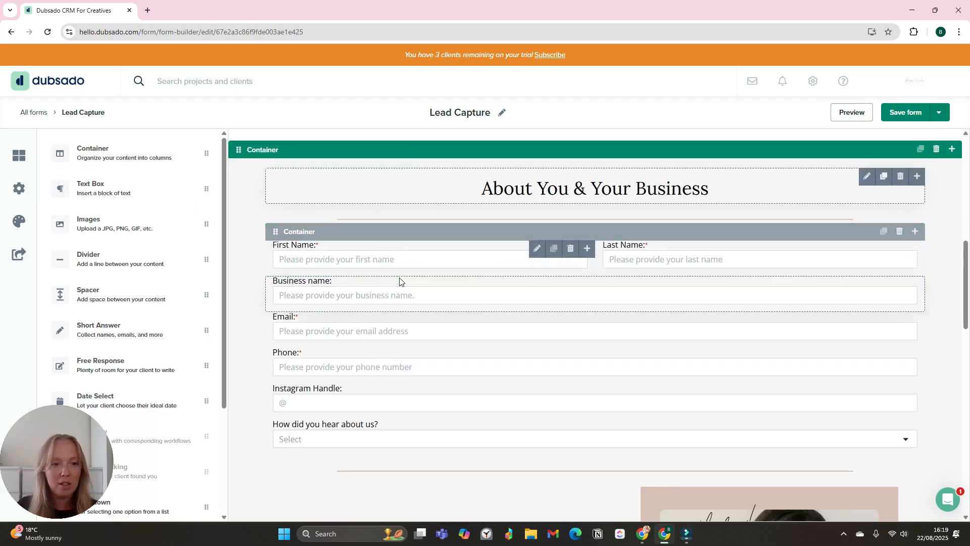
pyautogui.click(371, 260)
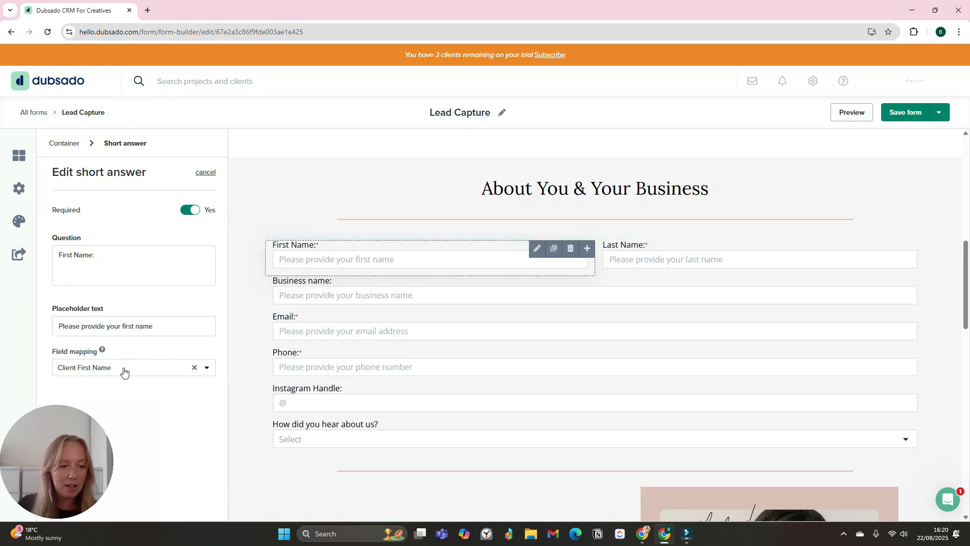
# - Browse the client and project fields available in the First Name field-mapping list
pyautogui.click(96, 368)
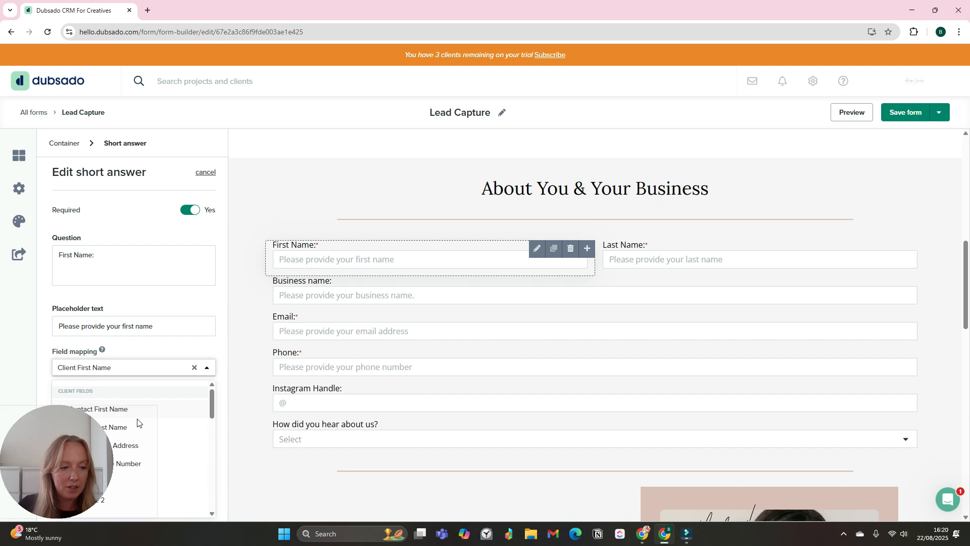
pyautogui.scroll(-2, 188, 427)
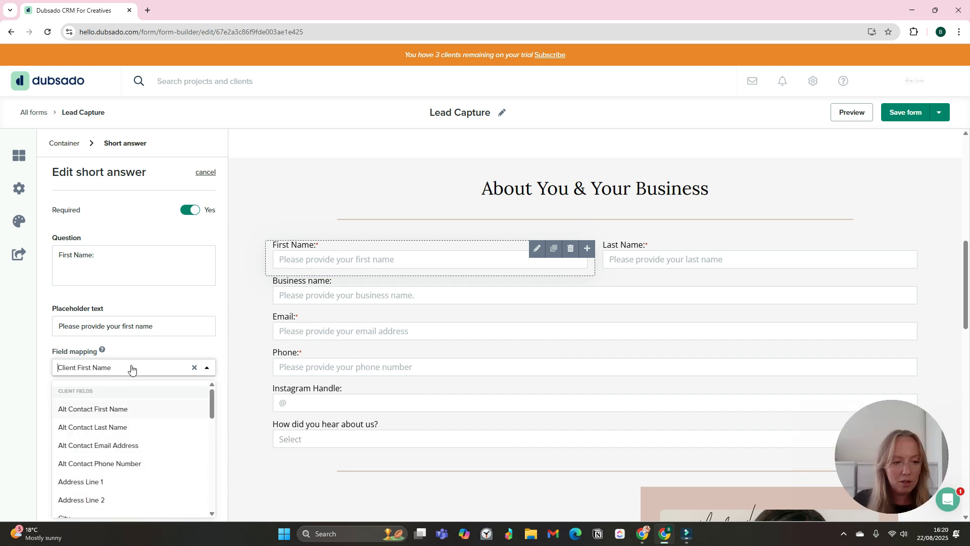
pyautogui.scroll(-1, 130, 424)
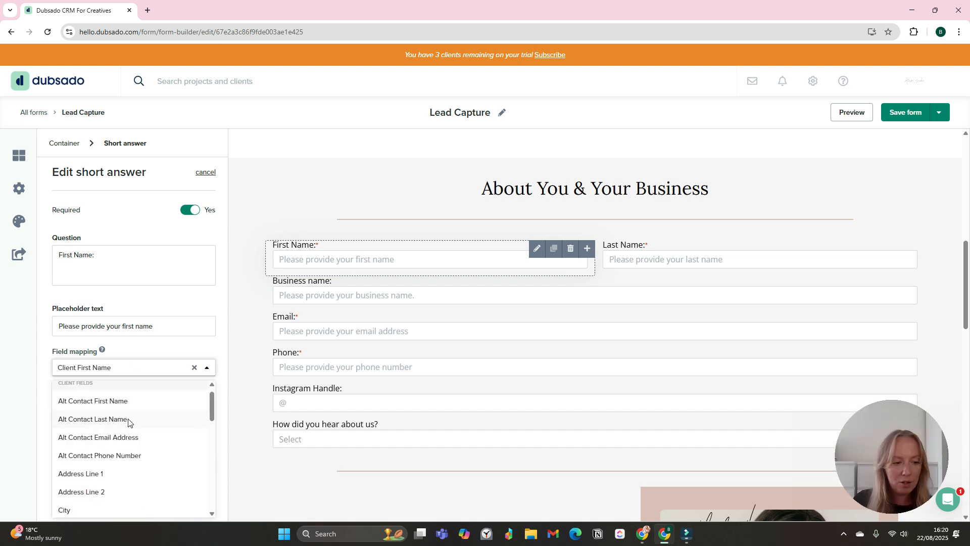
pyautogui.scroll(-5, 128, 422)
pyautogui.scroll(-4, 99, 454)
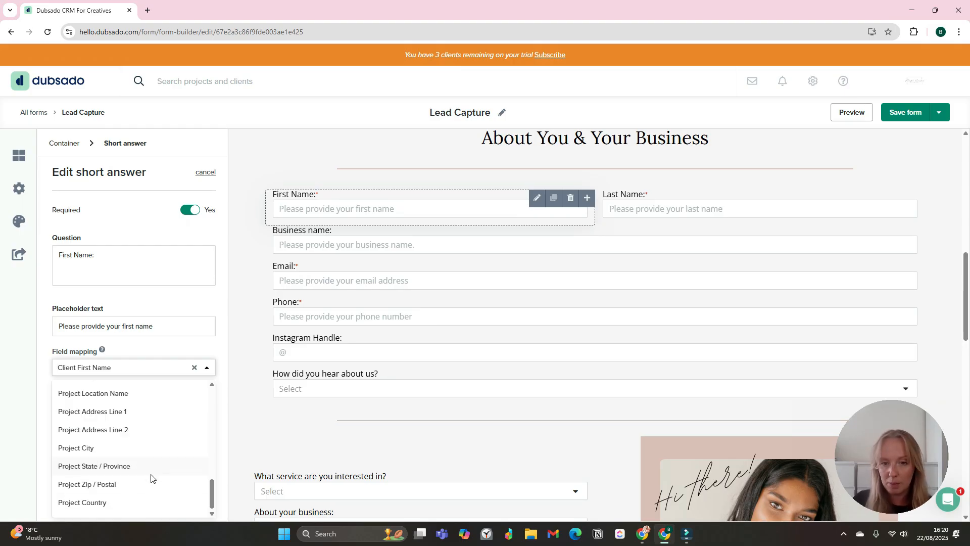
pyautogui.scroll(8, 138, 429)
pyautogui.click(296, 175)
# - Search 'client fir' and map the First Name answer to Client First Name
pyautogui.click(298, 213)
pyautogui.click(137, 369)
pyautogui.scroll(-3, 136, 450)
pyautogui.write('client')
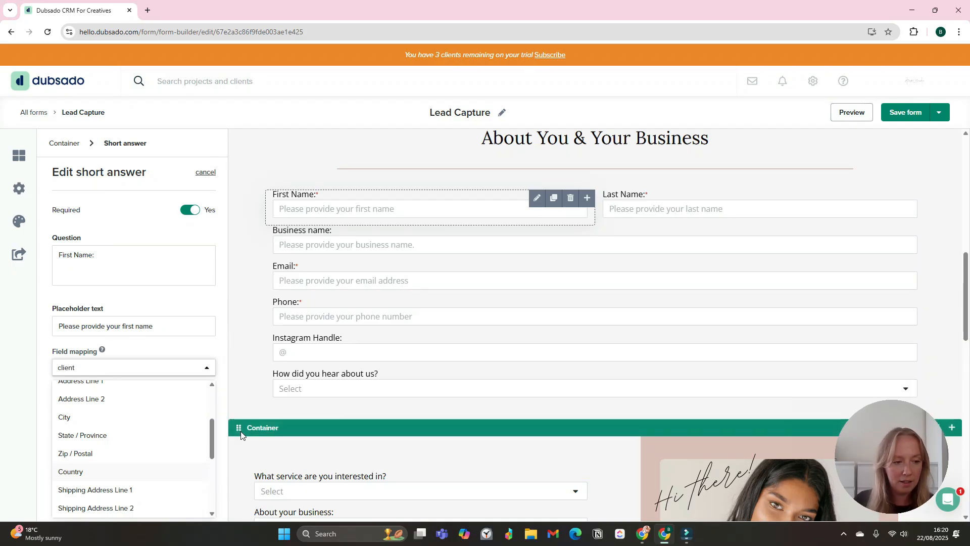
pyautogui.write(' fir')
pyautogui.click(122, 414)
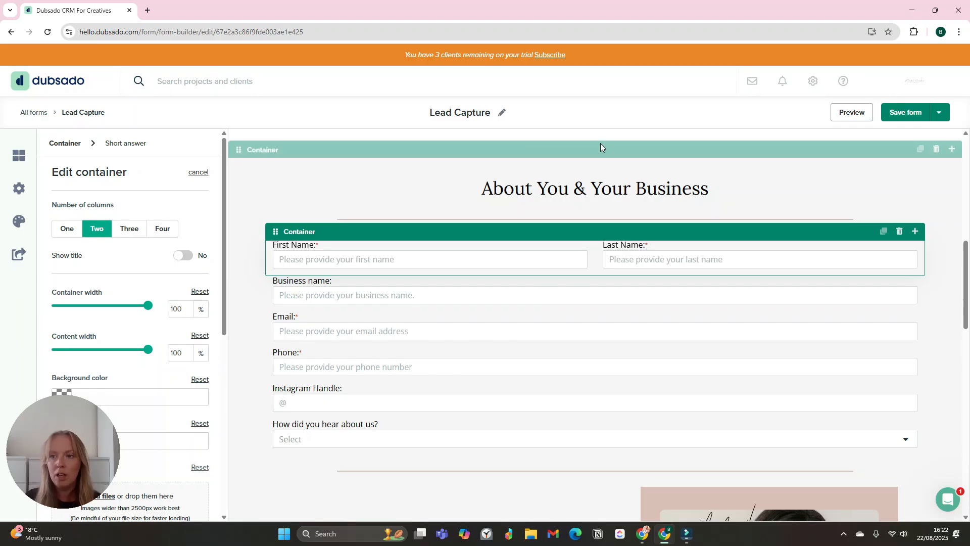
# - Discard the Lead Capture form edits, then start a new Project custom mapped field and view its Type options
pyautogui.click(812, 83)
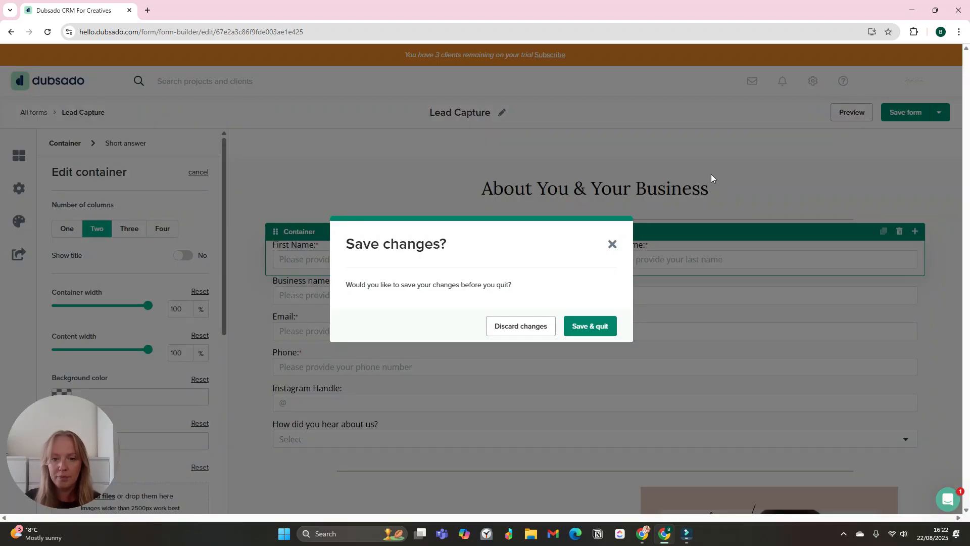
pyautogui.click(551, 329)
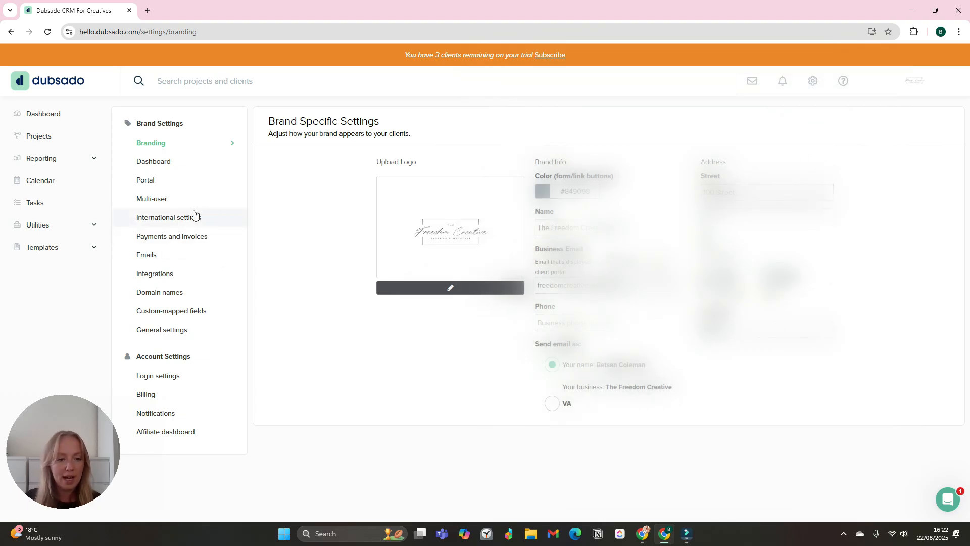
pyautogui.click(189, 312)
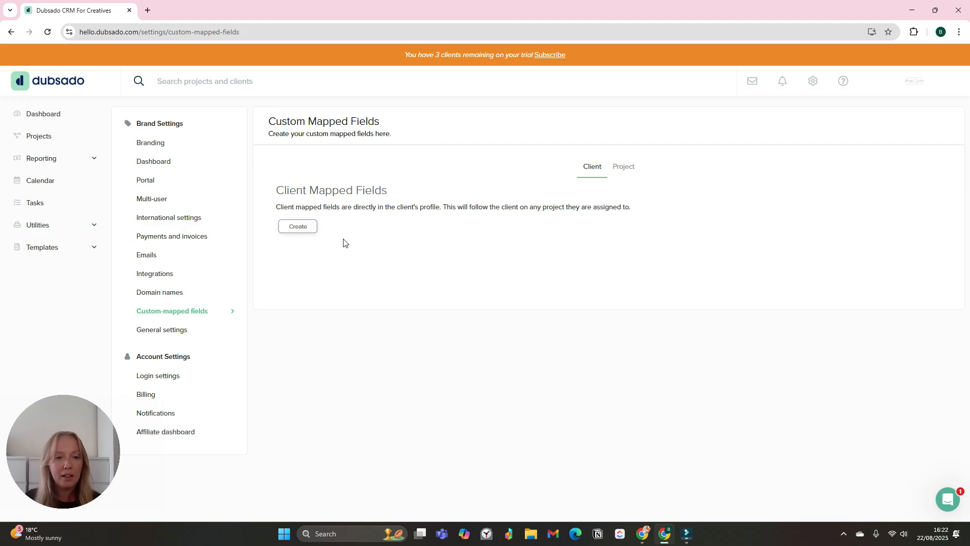
pyautogui.click(627, 167)
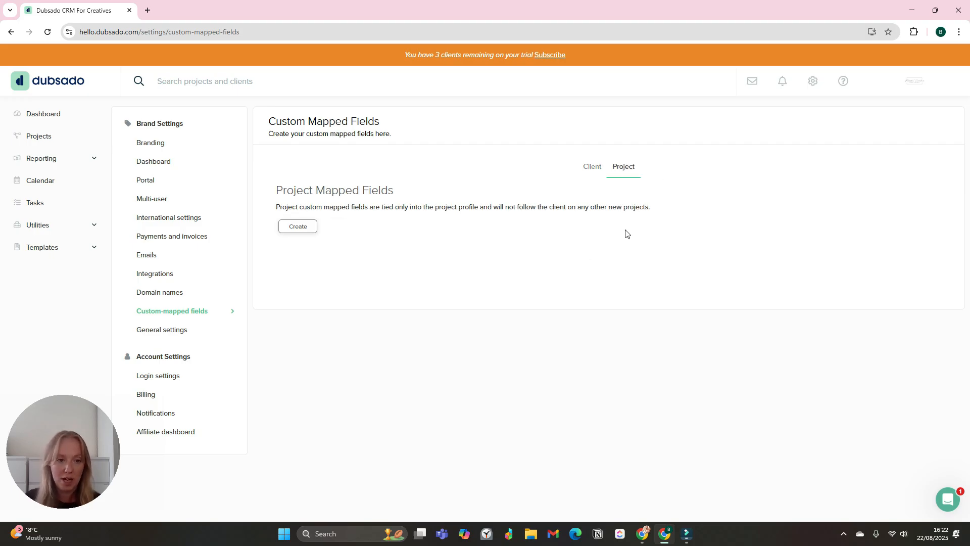
pyautogui.click(305, 230)
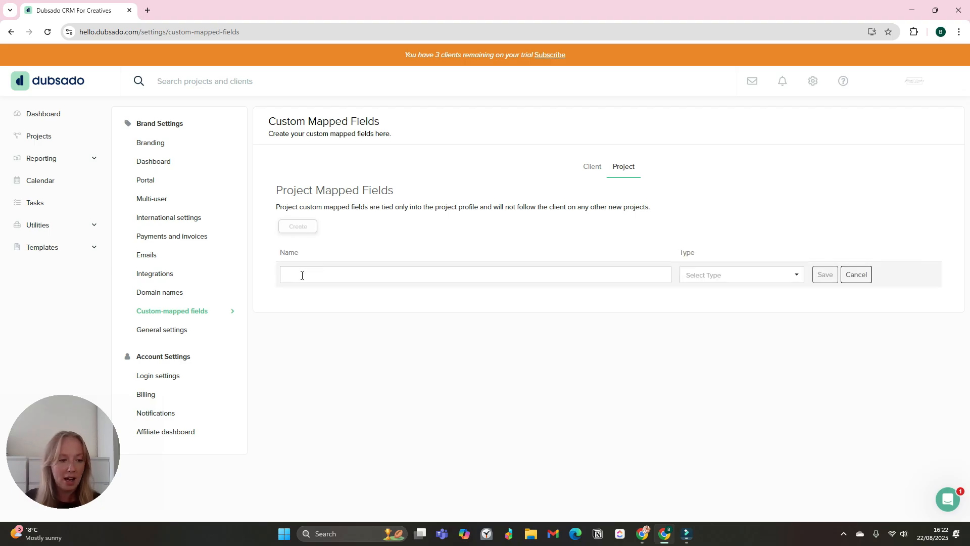
pyautogui.click(702, 276)
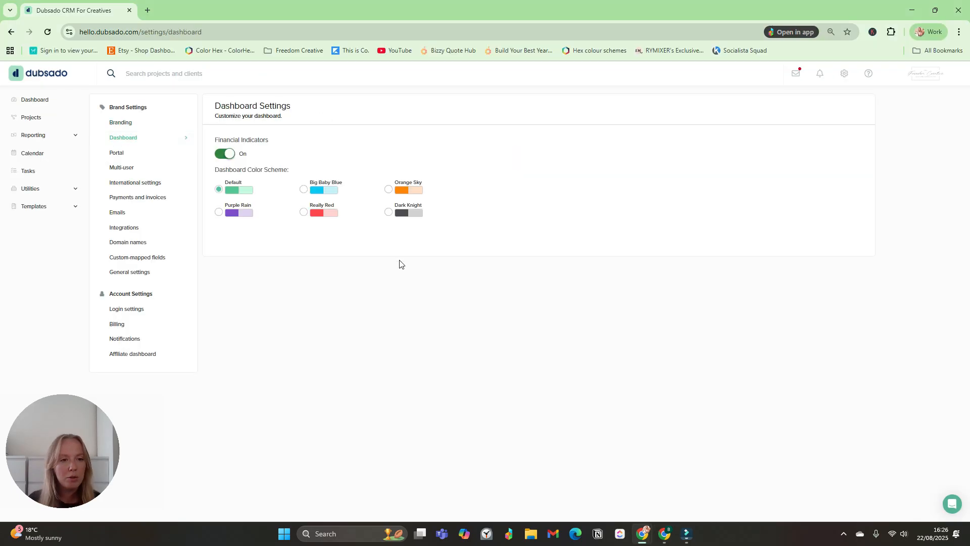
# - Review the Default autopay setting in payments and invoices settings and open it for editing
pyautogui.click(160, 199)
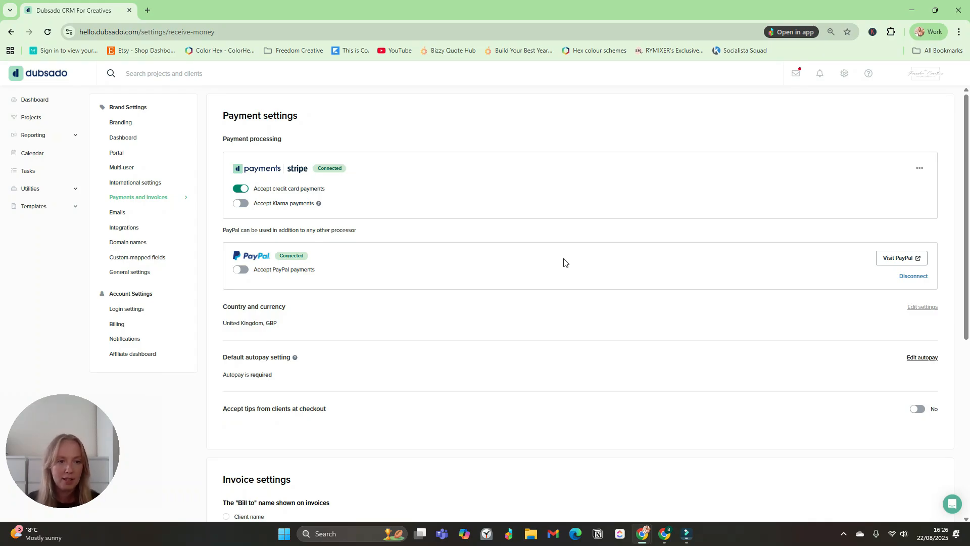
pyautogui.scroll(-1, 303, 331)
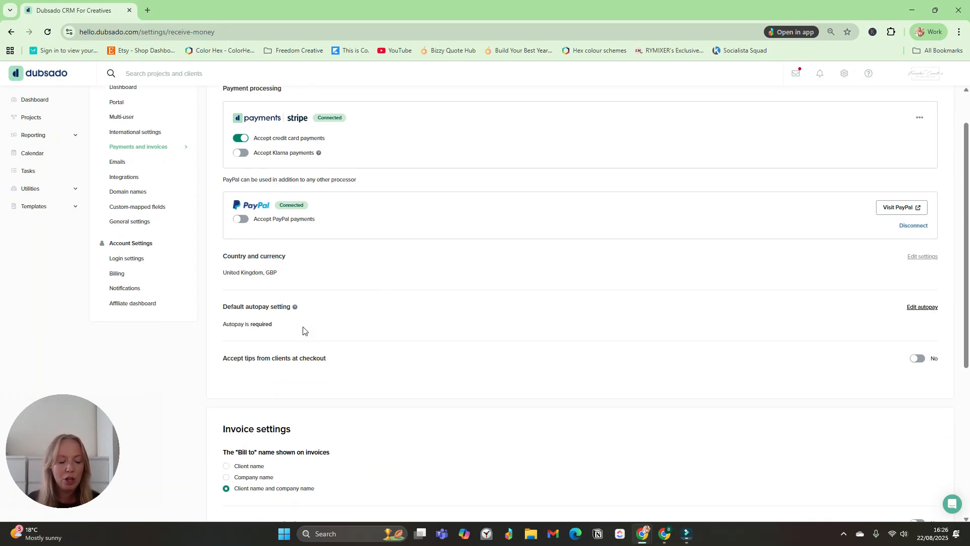
pyautogui.moveTo(224, 307); pyautogui.dragTo(304, 309)
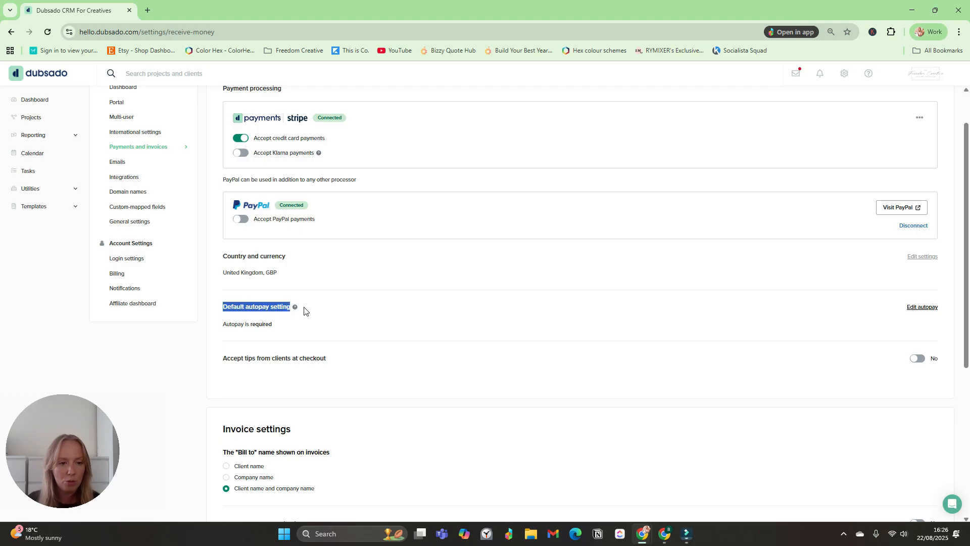
pyautogui.click(313, 318)
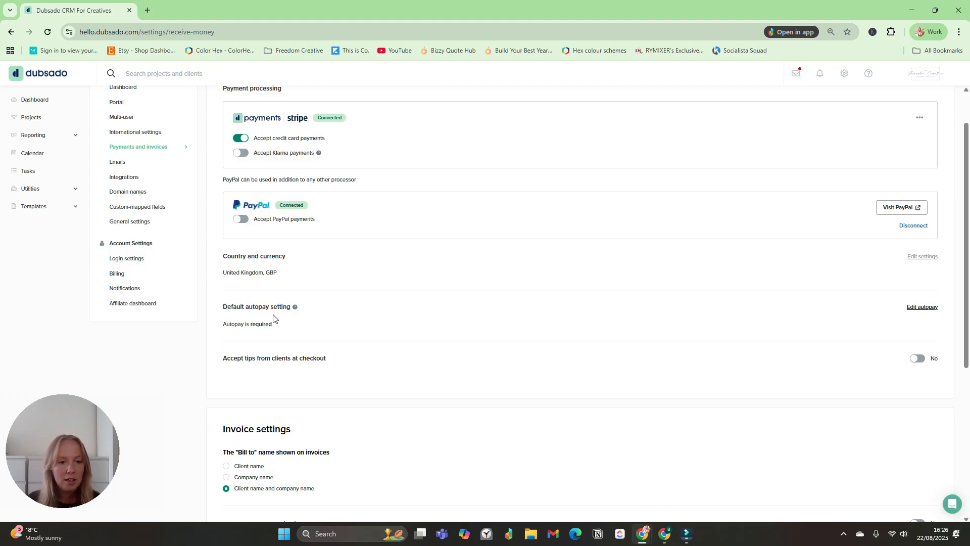
pyautogui.click(920, 308)
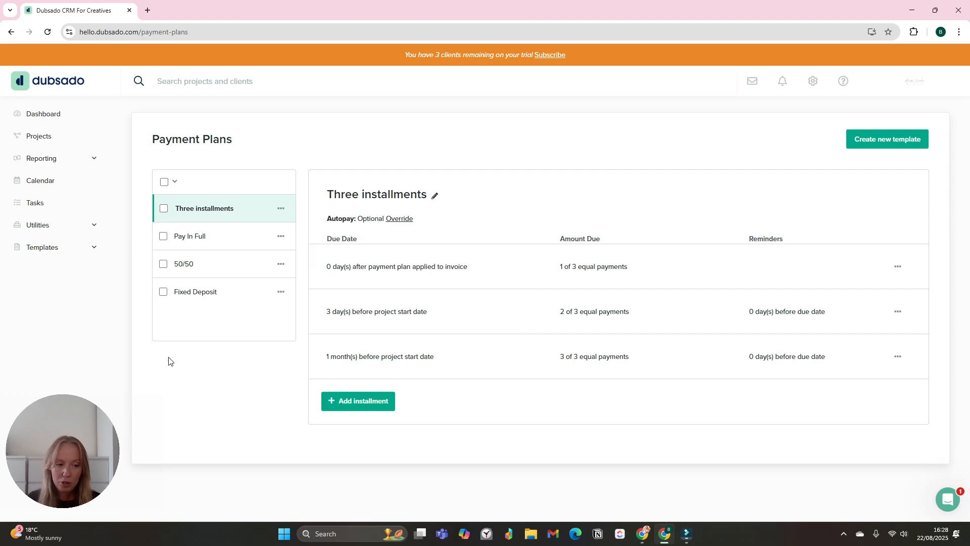
# - Show the Pay In Full plan's 100% payment and its four reminders
pyautogui.click(202, 248)
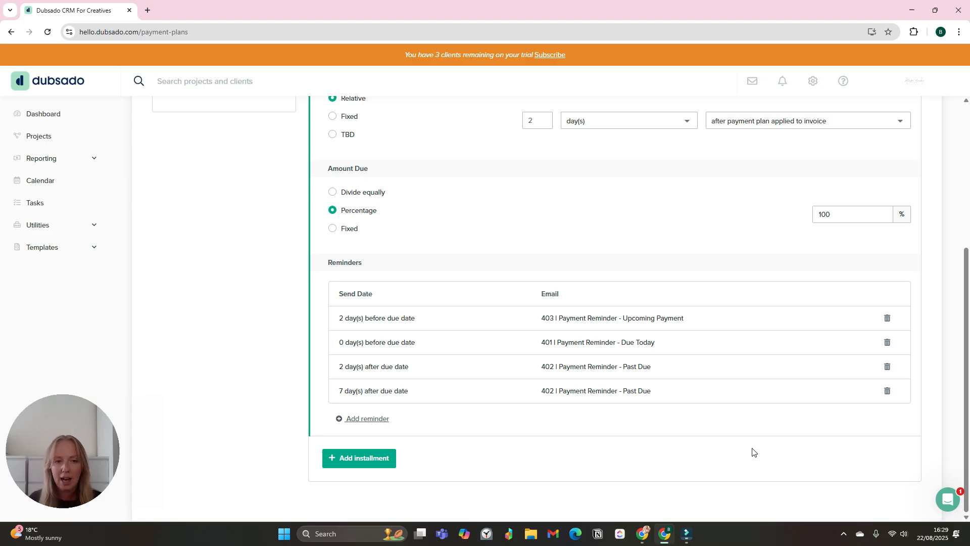
pyautogui.scroll(3, 541, 435)
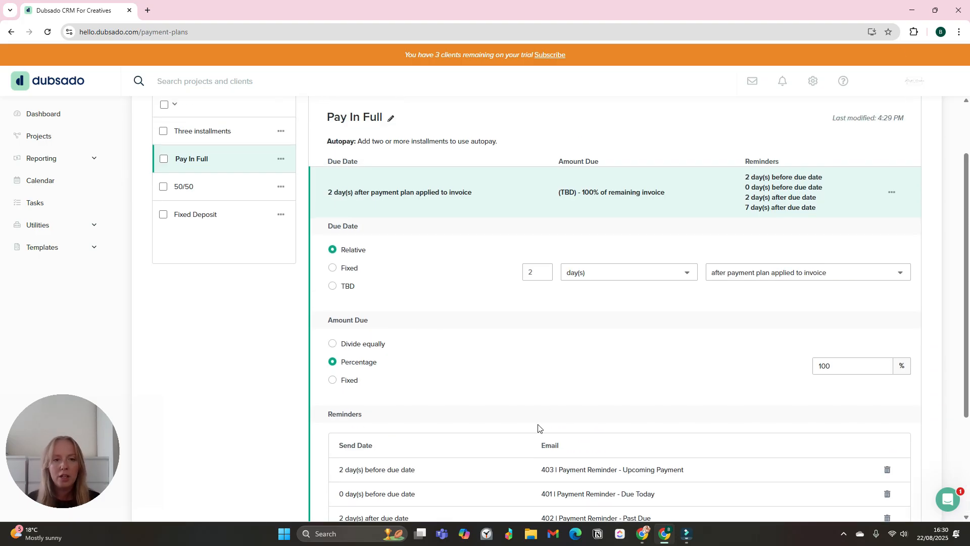
pyautogui.scroll(-3, 708, 222)
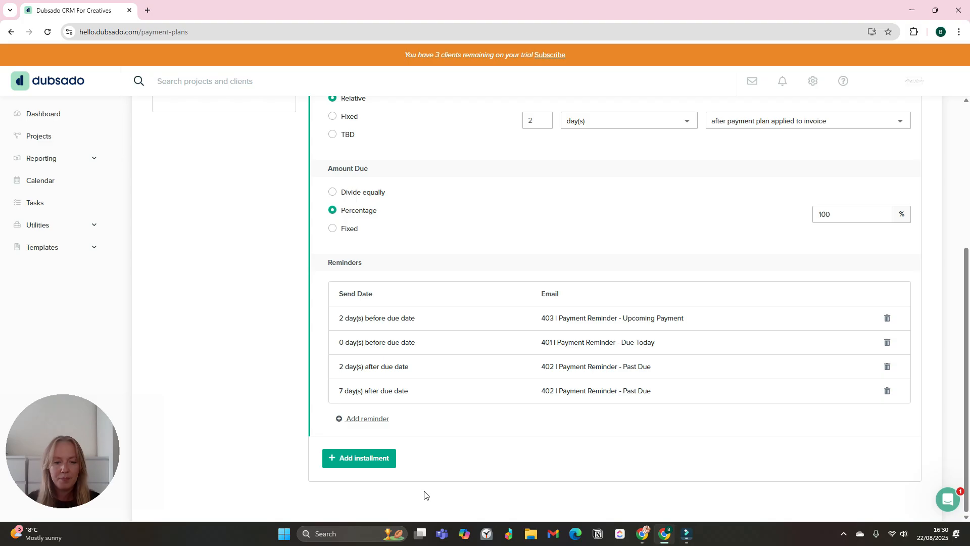
pyautogui.click(357, 423)
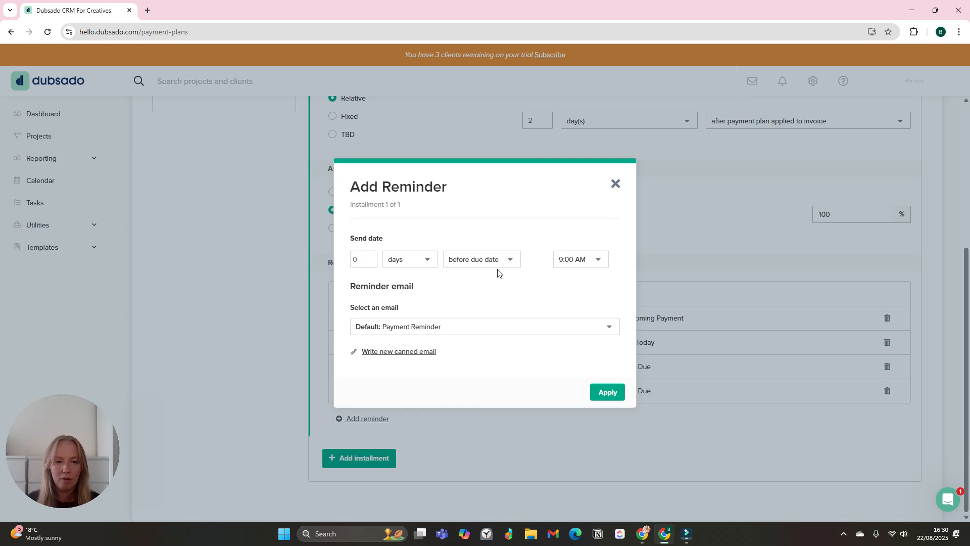
pyautogui.click(466, 336)
pyautogui.scroll(-5, 482, 394)
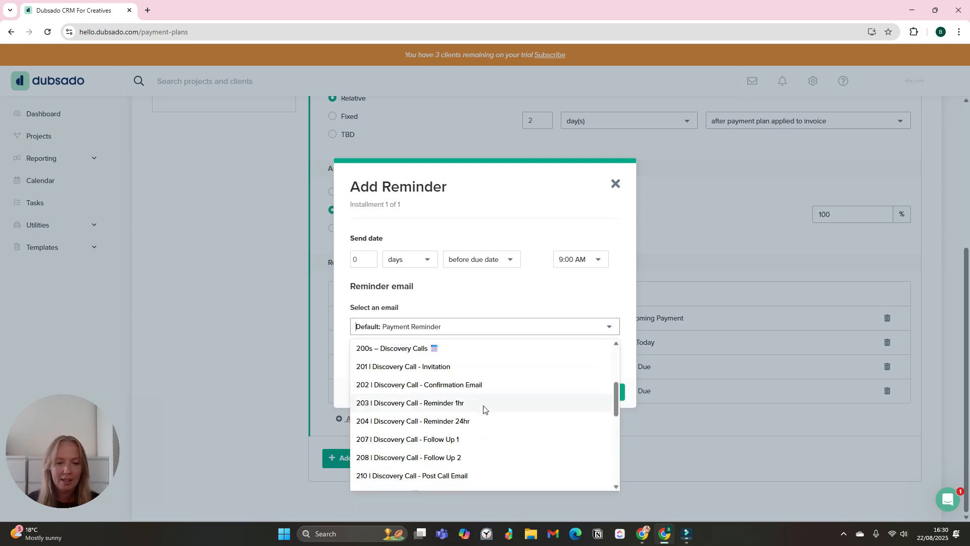
pyautogui.click(476, 430)
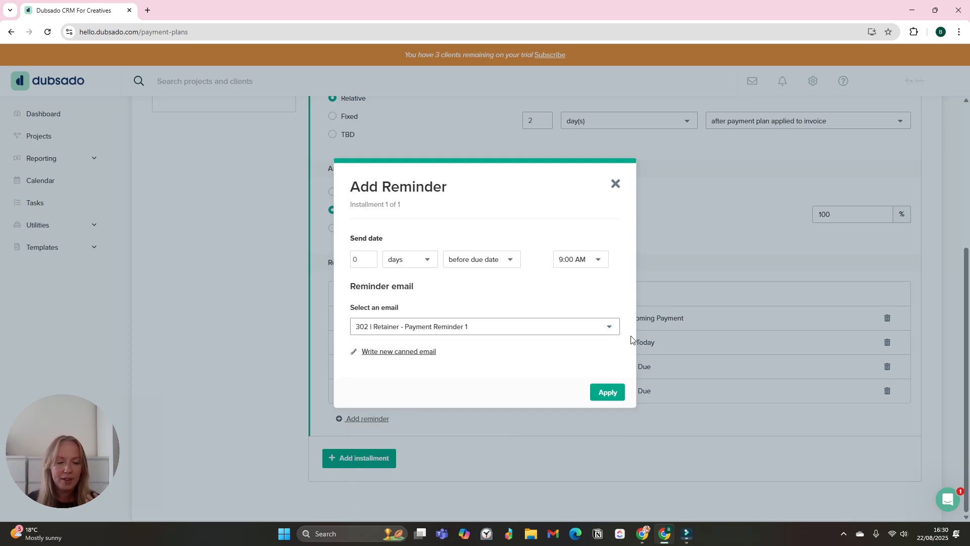
pyautogui.click(615, 185)
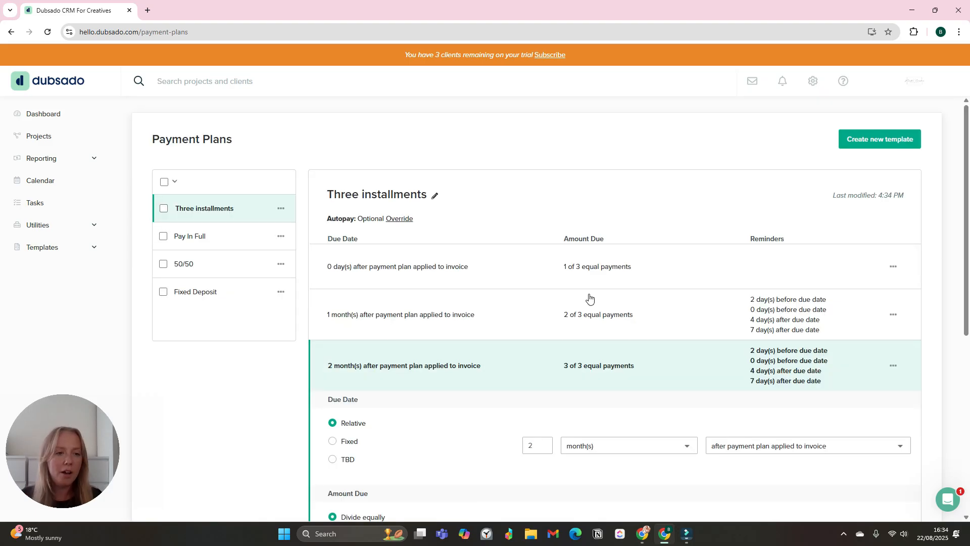
# - Return to the Three installments plan and review its due dates and reminders on the later payments
pyautogui.click(202, 236)
pyautogui.click(217, 207)
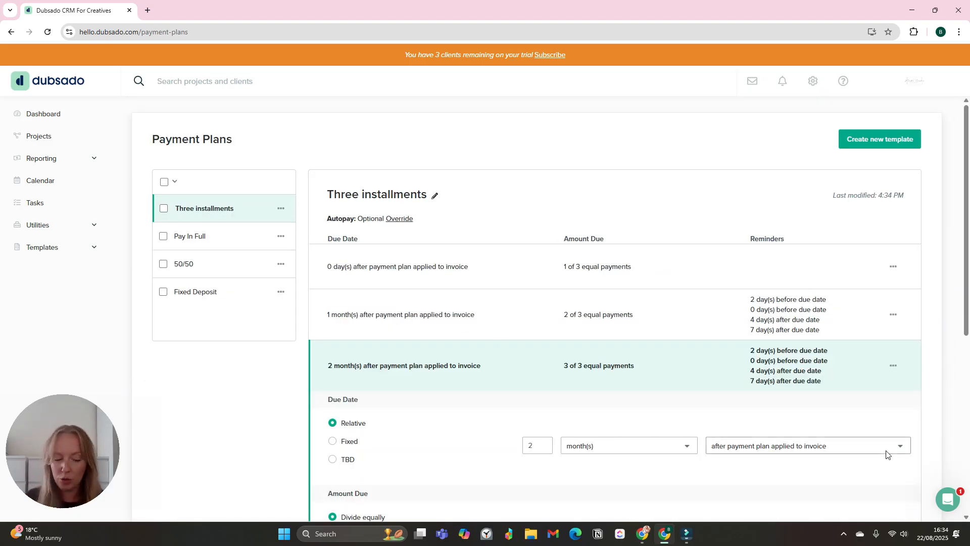
pyautogui.scroll(-1, 869, 394)
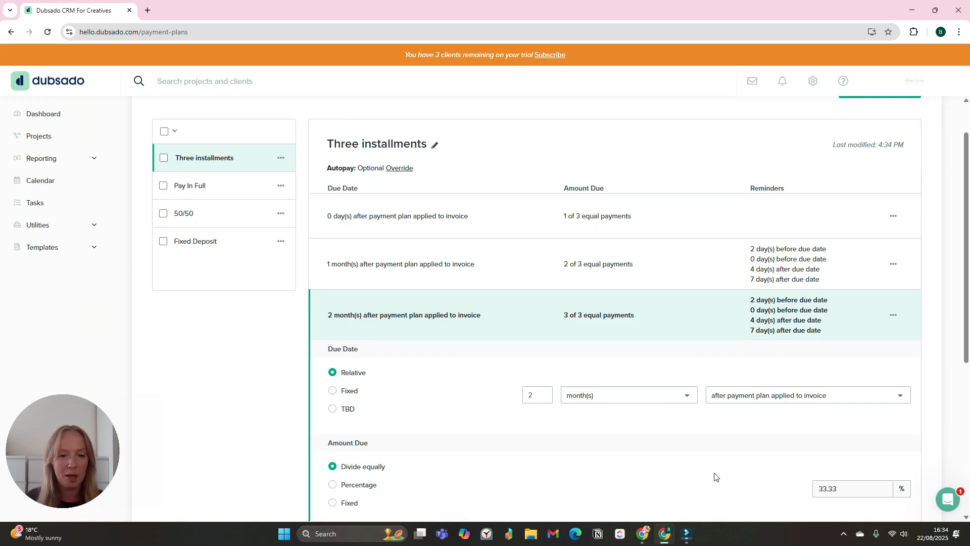
pyautogui.scroll(-2, 672, 393)
pyautogui.scroll(-2, 733, 415)
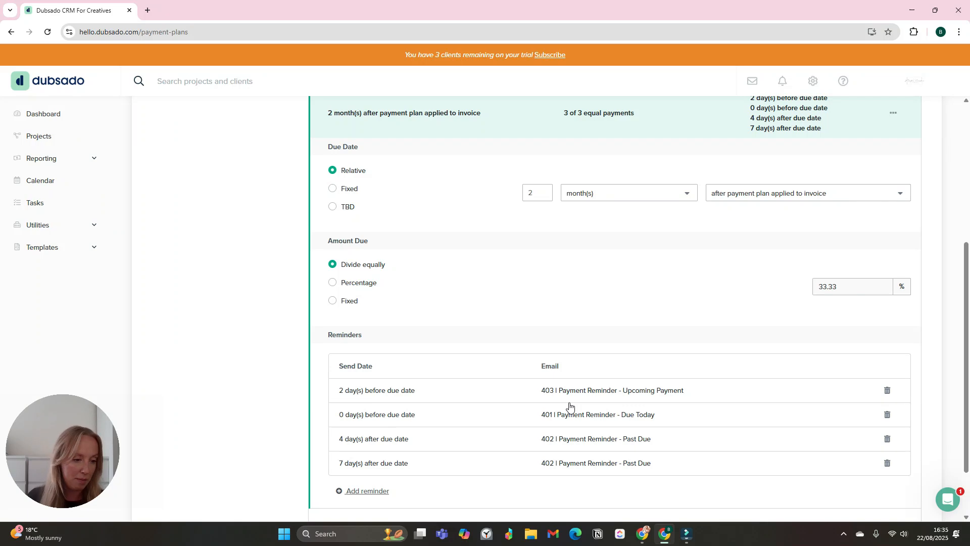
pyautogui.scroll(5, 556, 399)
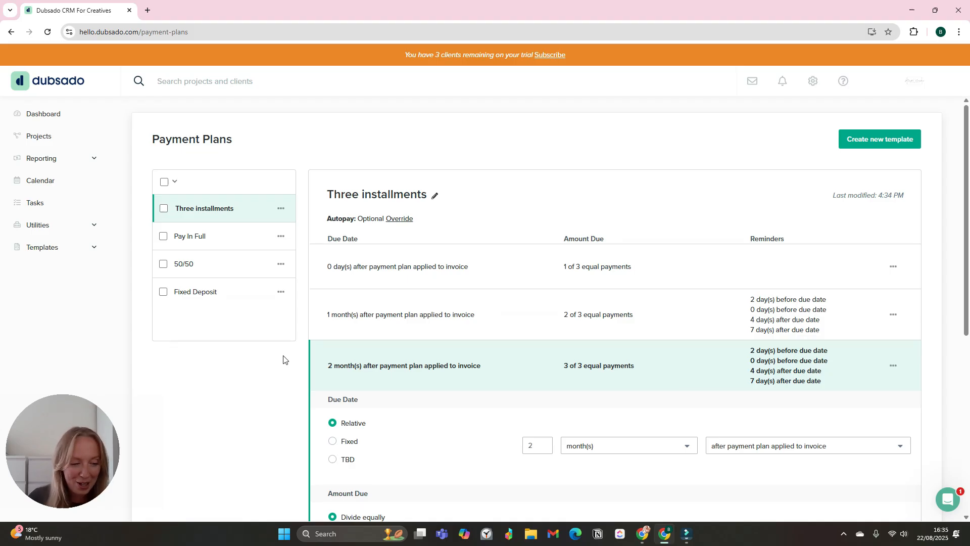
pyautogui.click(47, 244)
# - Apply the Three installments payment plan to the VA Retainer Services proposal, then remove it again
pyautogui.click(47, 294)
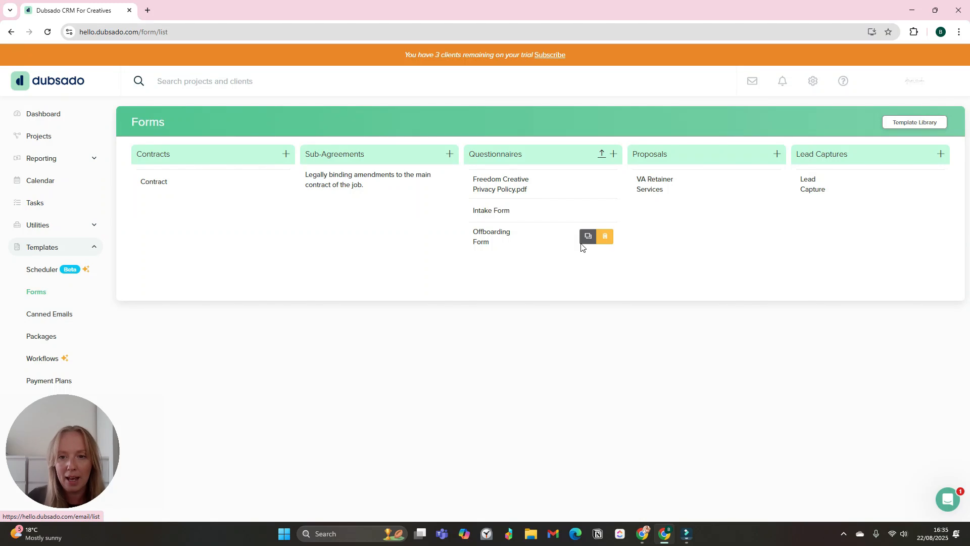
pyautogui.click(654, 183)
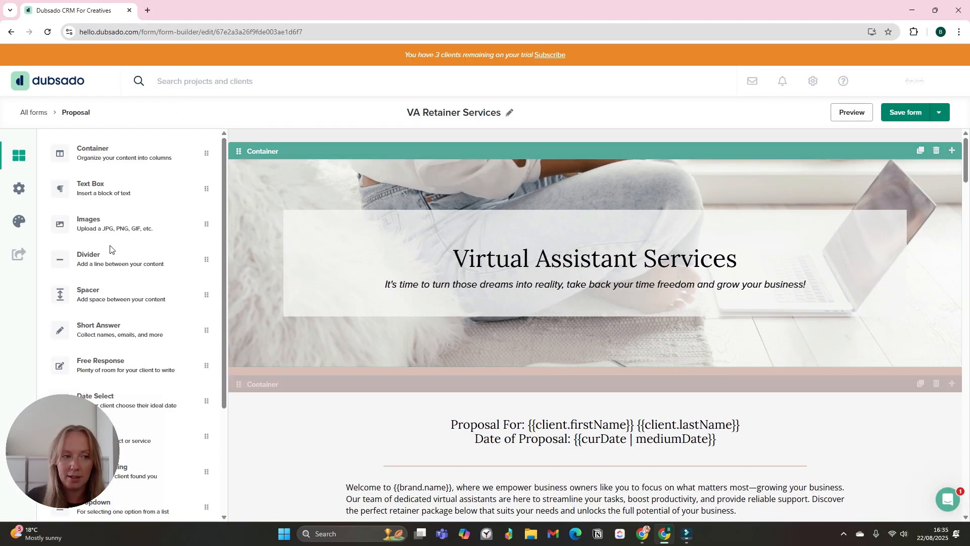
pyautogui.click(19, 188)
pyautogui.click(122, 216)
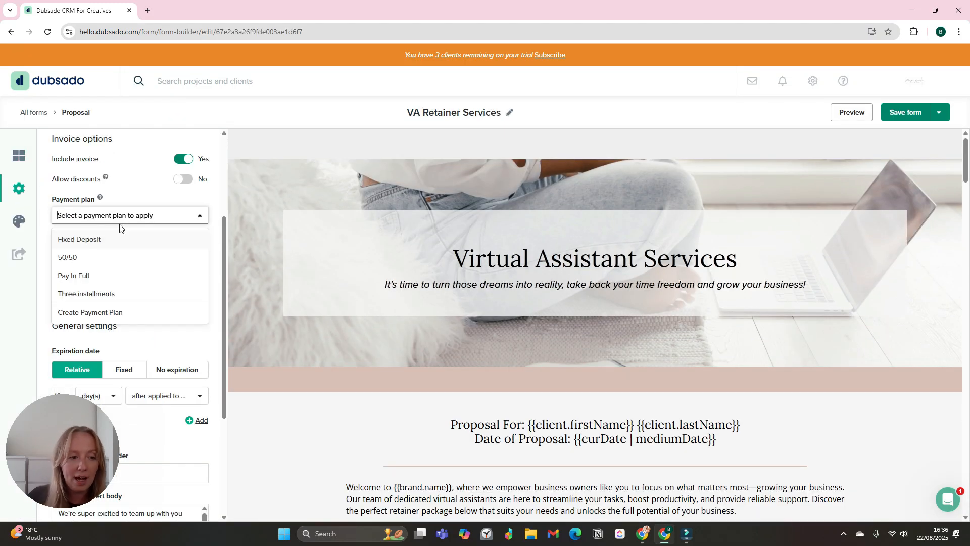
pyautogui.click(114, 295)
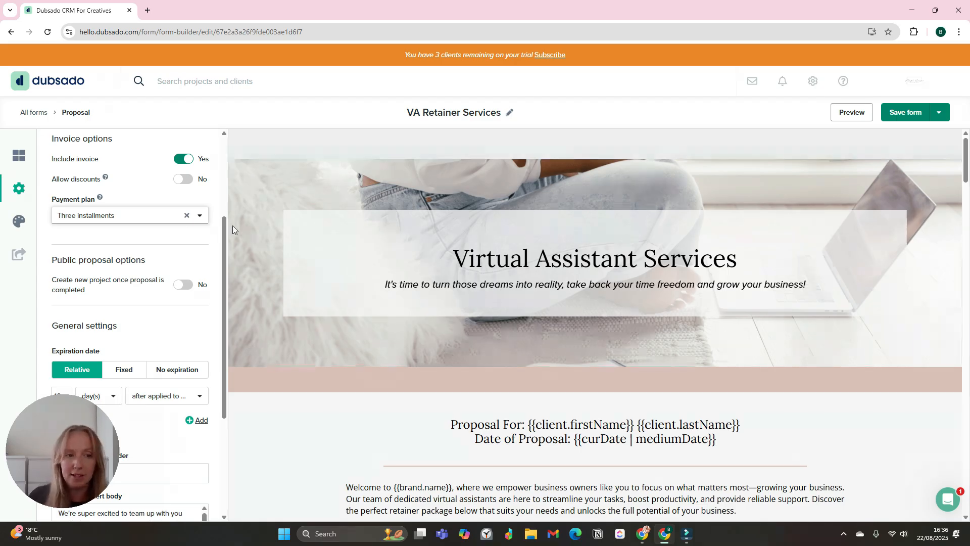
pyautogui.click(185, 216)
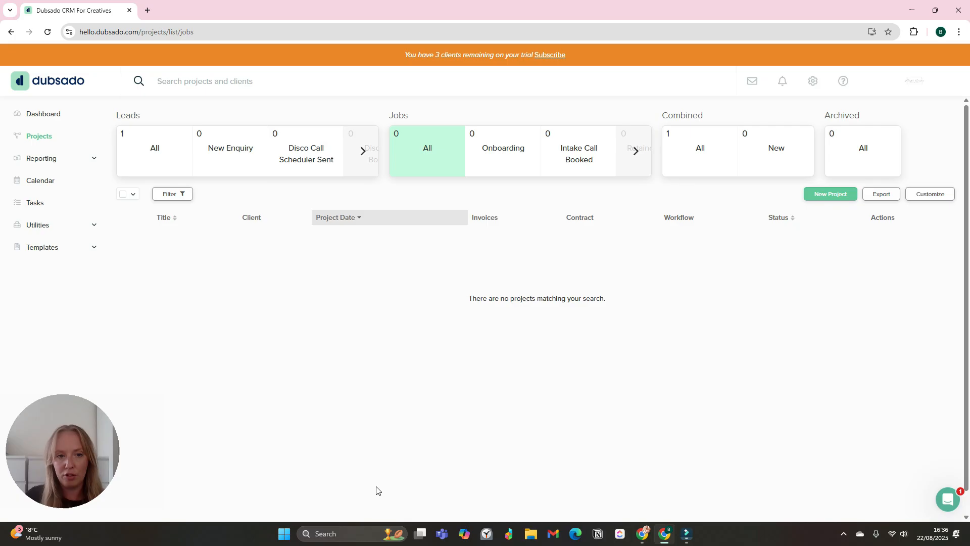
# - Add a monthly recurring invoice to the Proposal Test project starting 22 September 2025, never ending
pyautogui.click(356, 172)
pyautogui.click(542, 151)
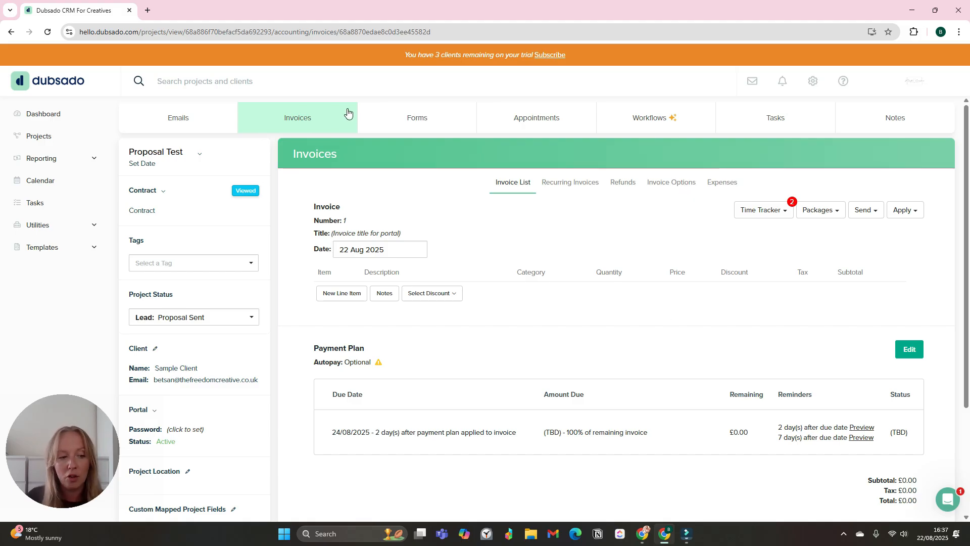
pyautogui.click(569, 182)
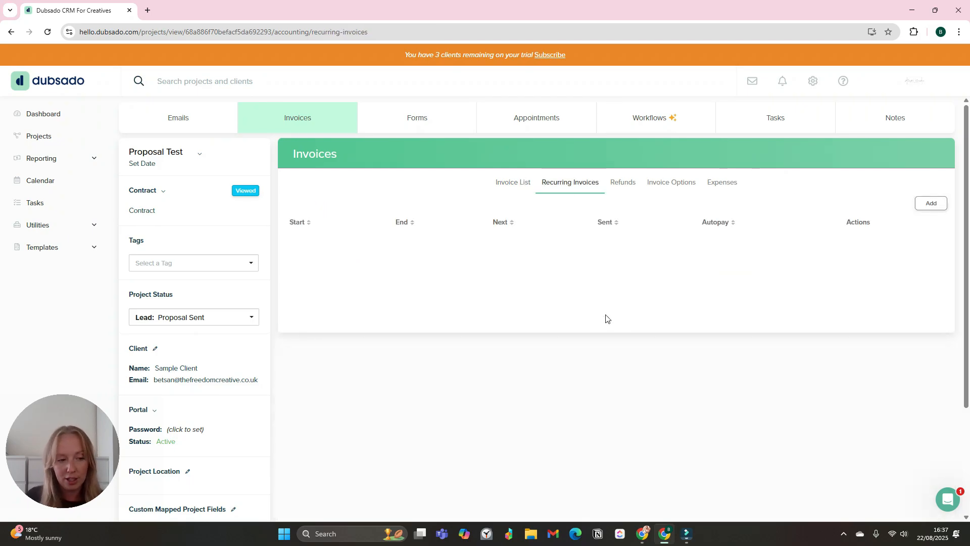
pyautogui.click(930, 204)
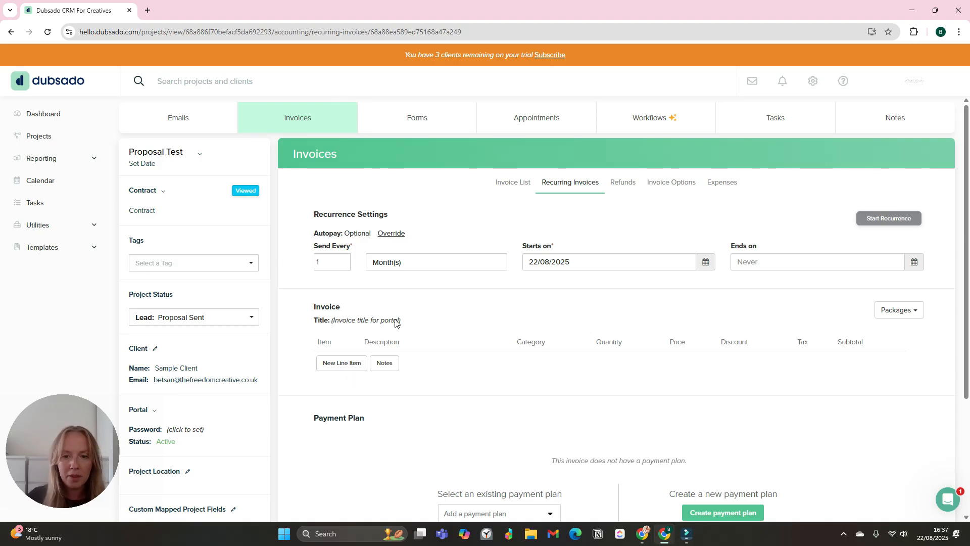
pyautogui.click(548, 263)
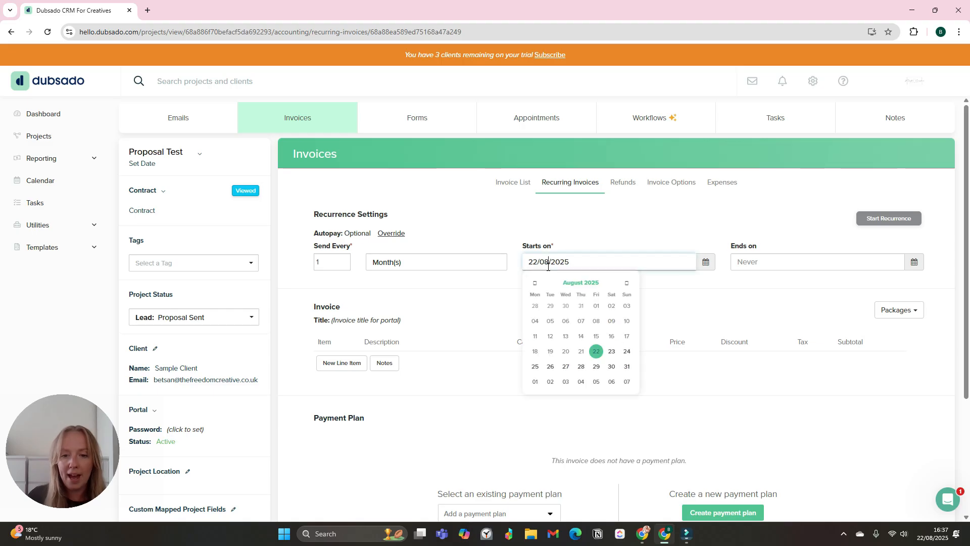
pyautogui.click(629, 282)
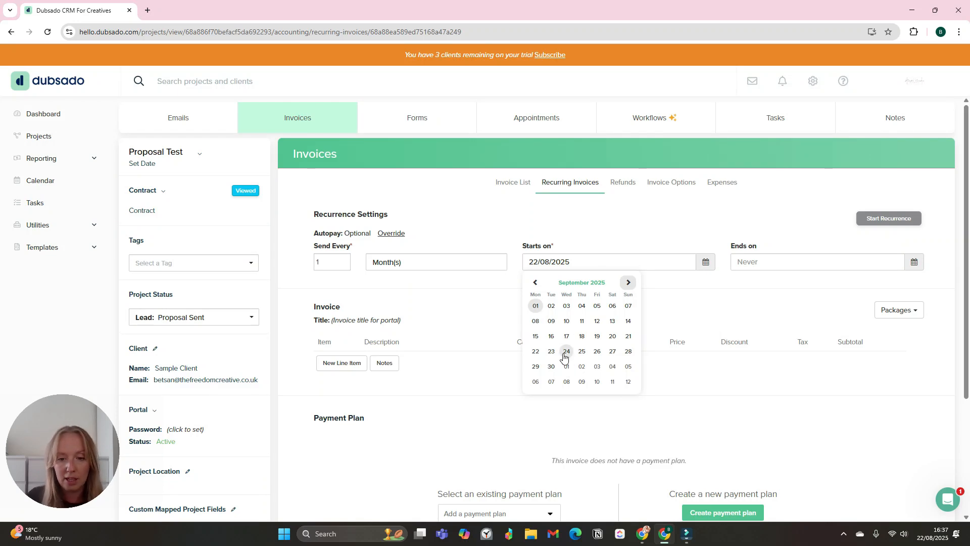
pyautogui.click(536, 351)
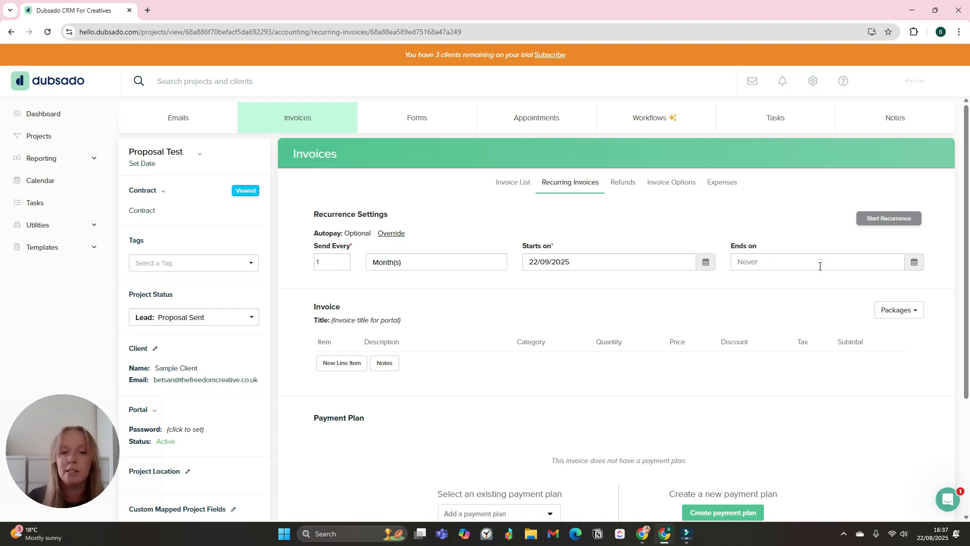
pyautogui.scroll(-1, 805, 288)
# - Title the recurring invoice 'Monthly Retainer'
pyautogui.click(366, 270)
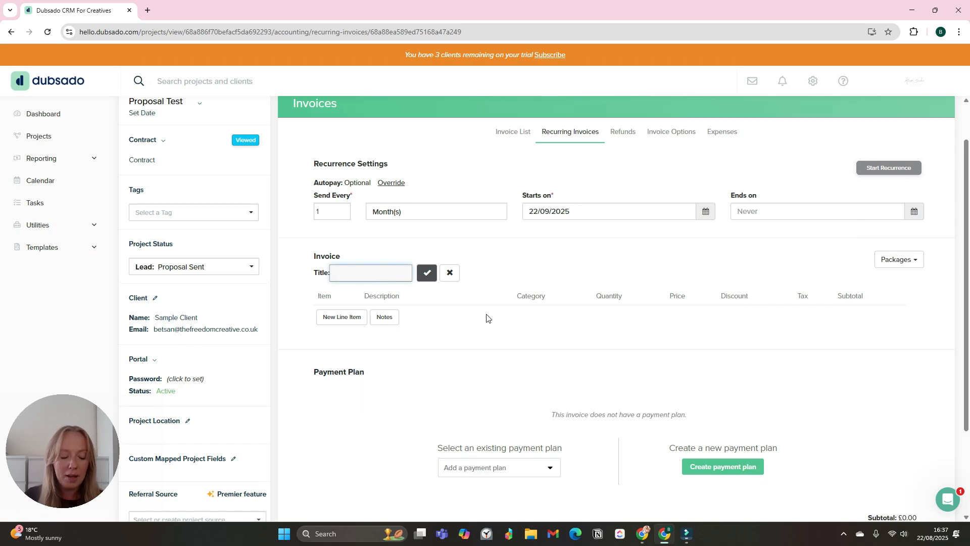
pyautogui.write('R')
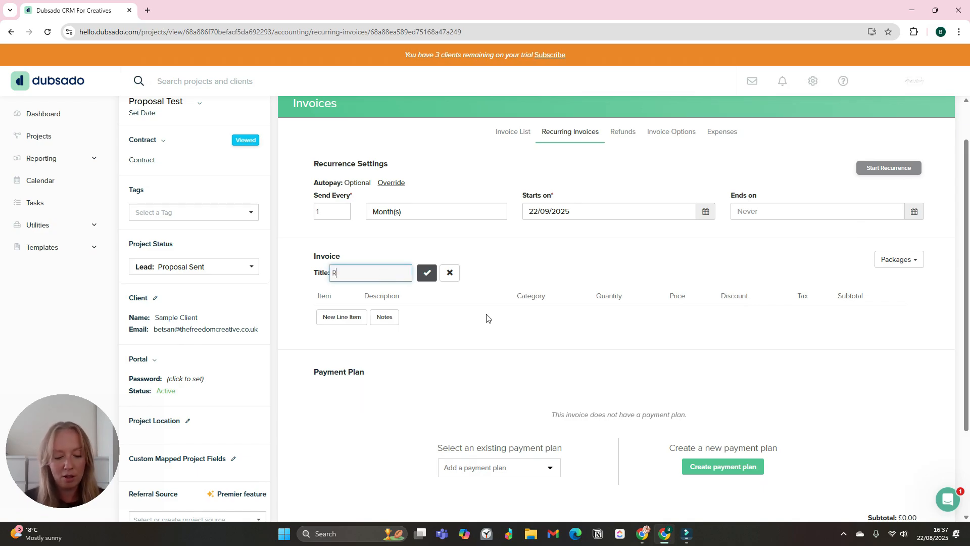
pyautogui.press('BackSpace')
pyautogui.write('Monthly ')
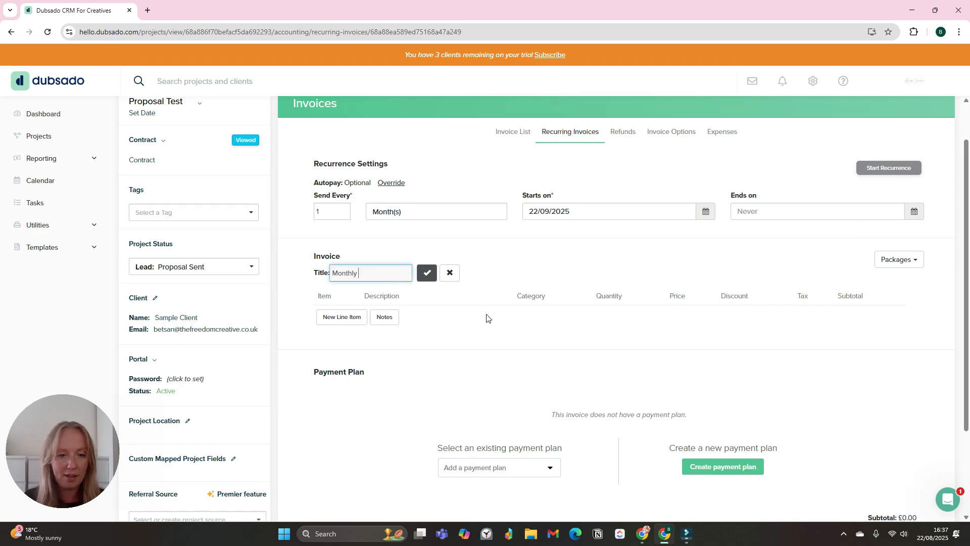
pyautogui.write('Retainer')
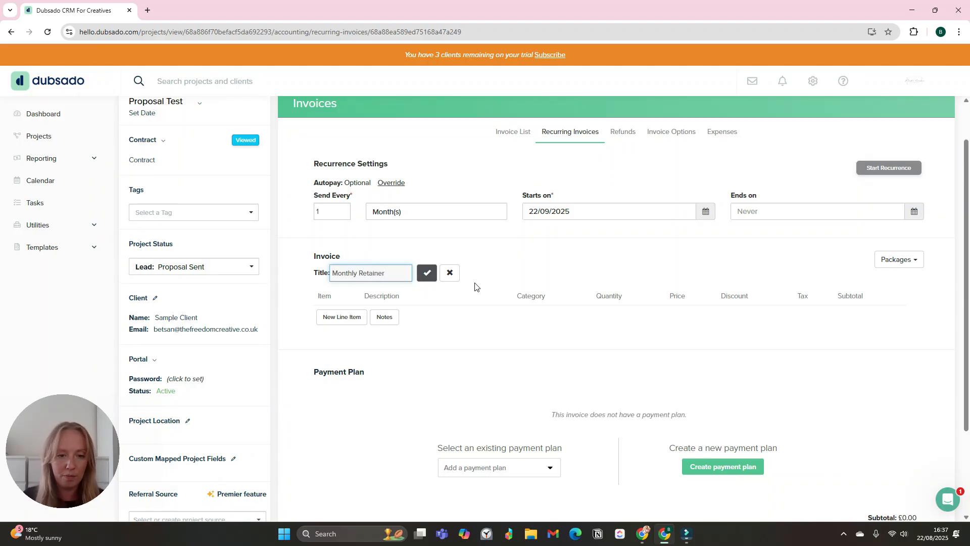
pyautogui.click(427, 273)
# - Add the Retainer - 10 Hours package at £300 and apply the Pay In Full payment plan
pyautogui.click(899, 259)
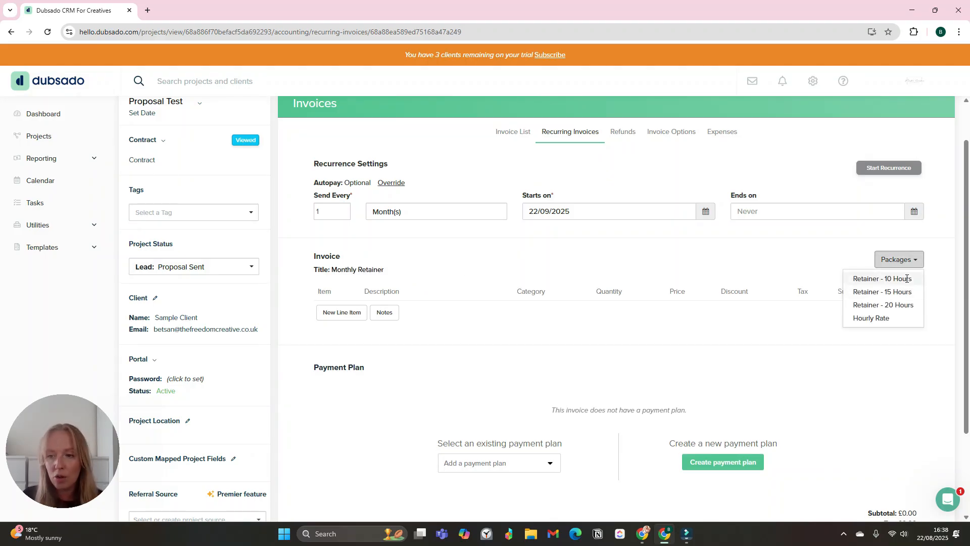
pyautogui.click(867, 320)
pyautogui.scroll(-2, 844, 335)
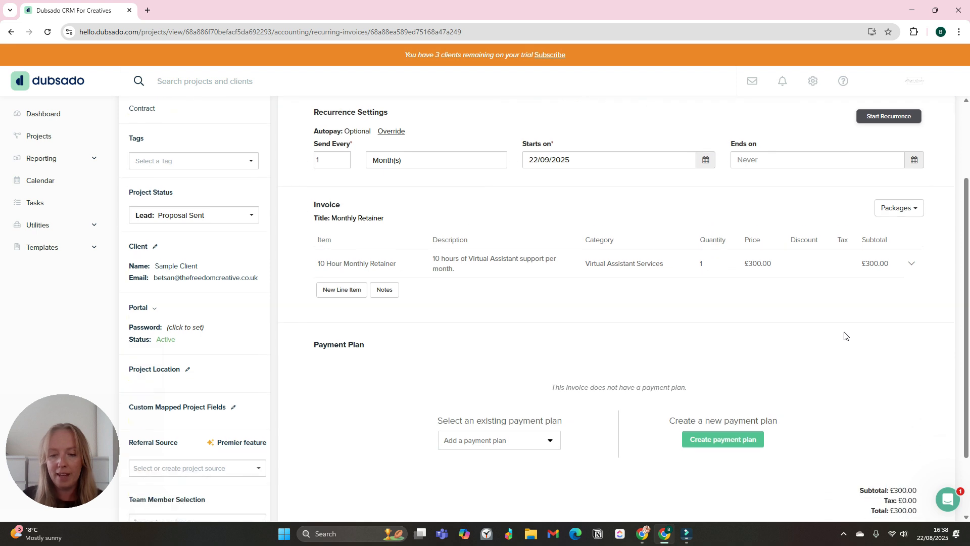
pyautogui.click(510, 396)
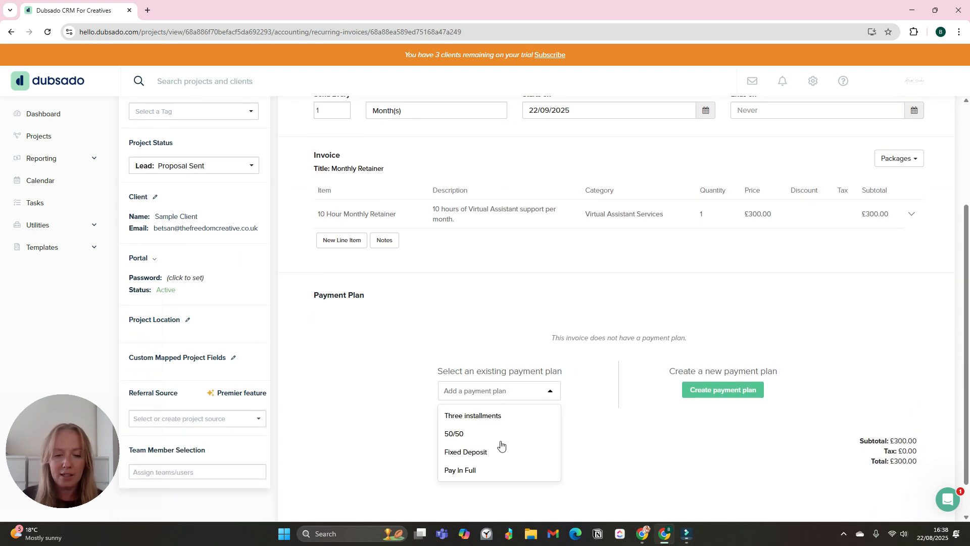
pyautogui.click(491, 471)
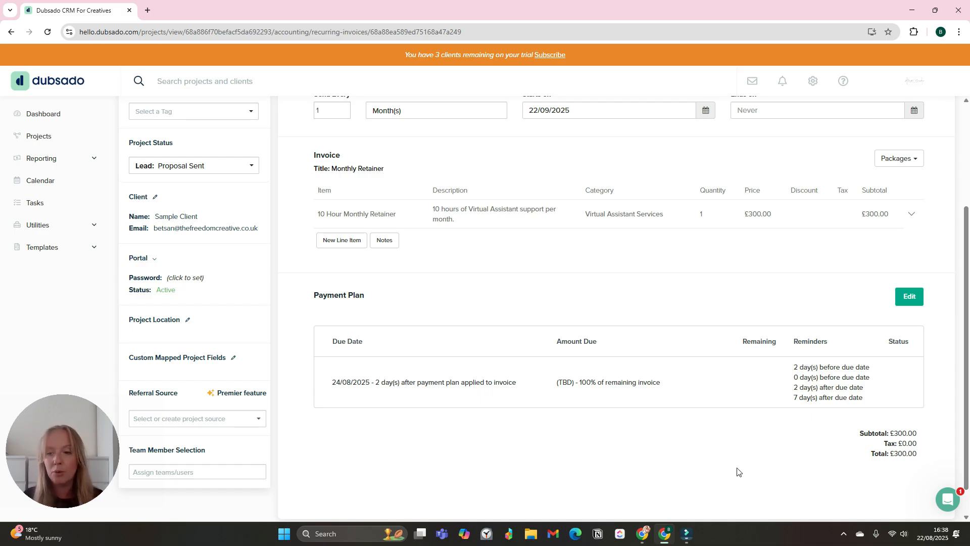
pyautogui.scroll(2, 782, 475)
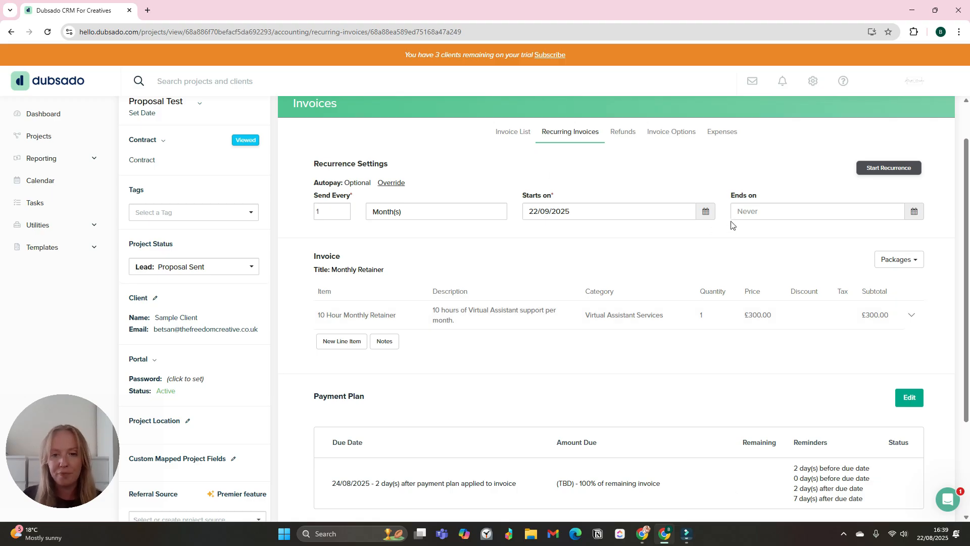
# - Start the invoice's monthly recurrence, repeating every 1 month from 22/09/2025
pyautogui.click(886, 172)
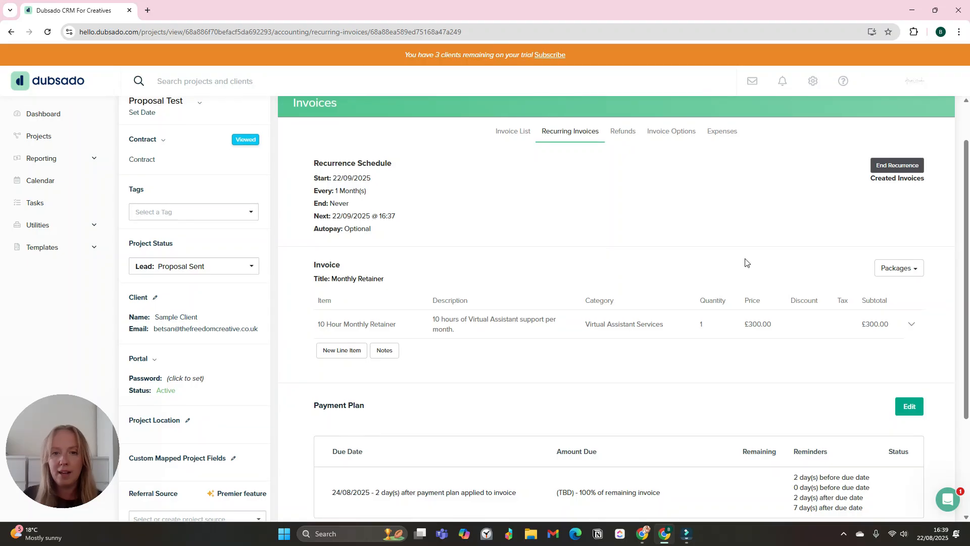
pyautogui.scroll(-2, 743, 258)
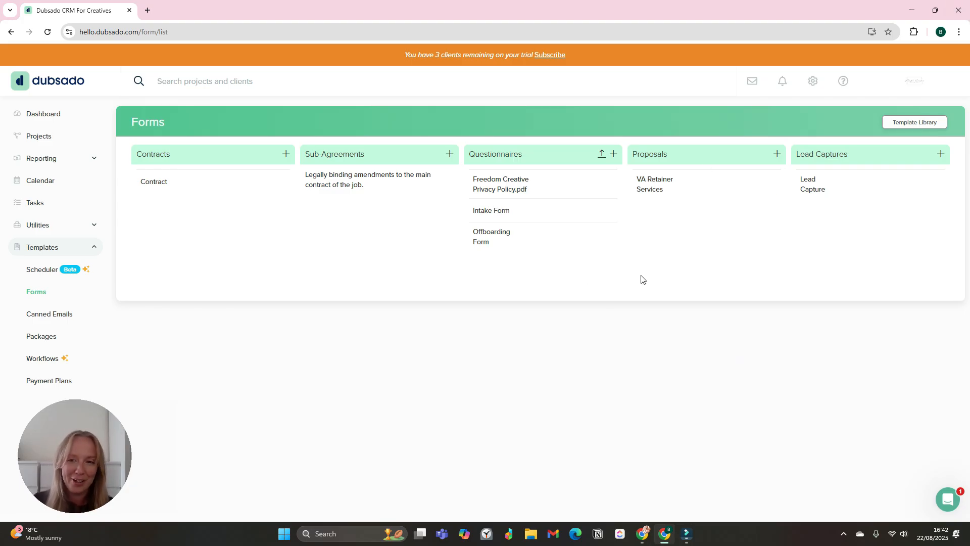
# - Open the VA Retainer Services proposal template and scroll through its form settings
pyautogui.click(658, 190)
pyautogui.click(19, 190)
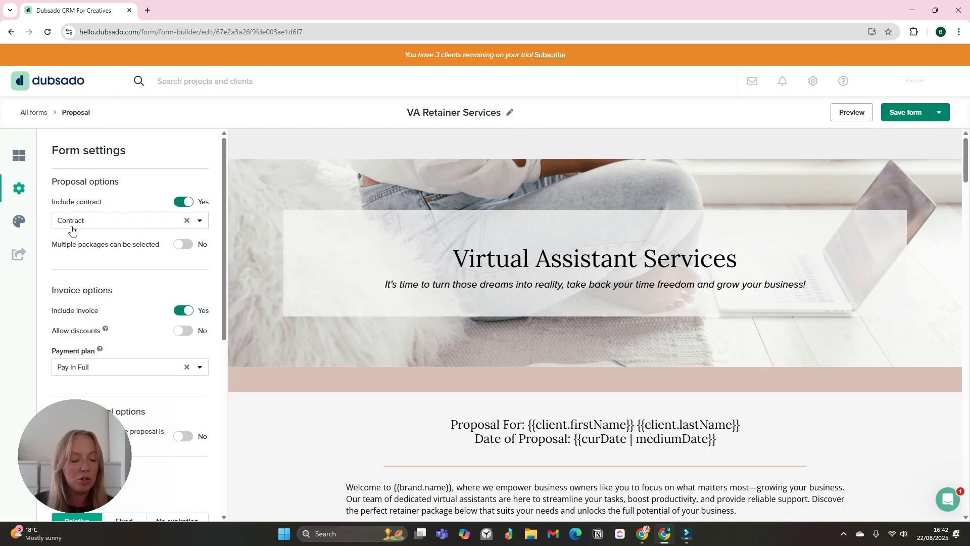
pyautogui.scroll(-1, 130, 228)
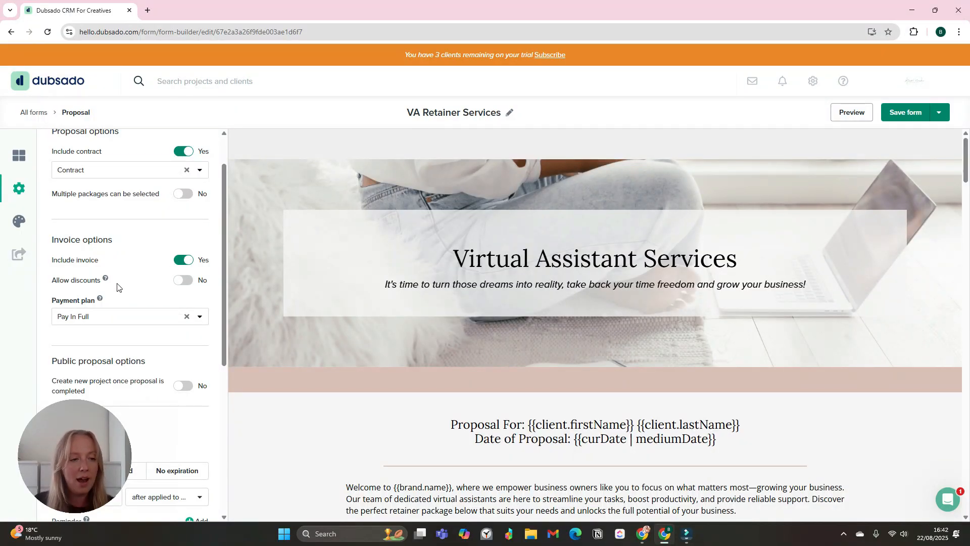
pyautogui.scroll(-1, 117, 288)
pyautogui.scroll(-3, 690, 328)
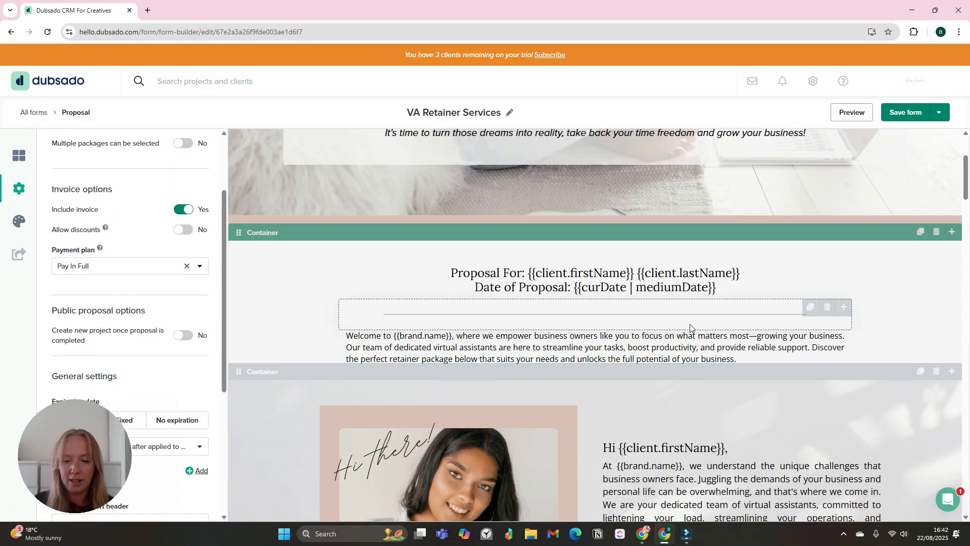
pyautogui.scroll(-3, 690, 327)
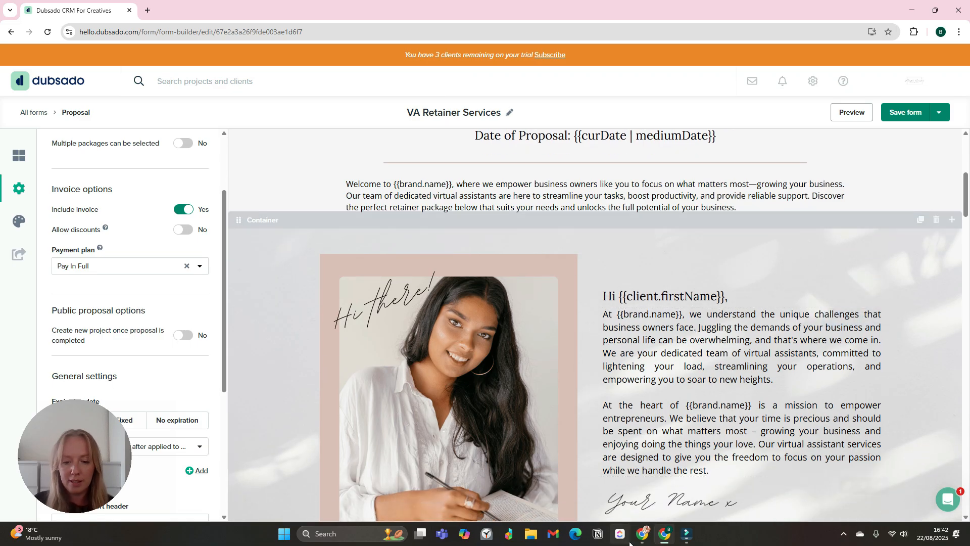
# - Preview the proposal in the maximized client portal and scroll to its £450 retainer contract
pyautogui.click(643, 534)
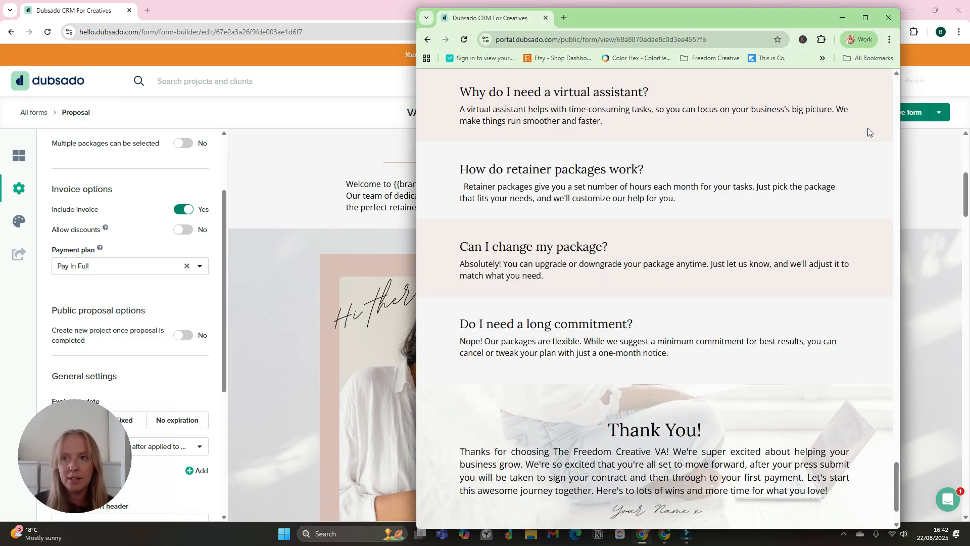
pyautogui.click(865, 18)
pyautogui.scroll(8, 786, 407)
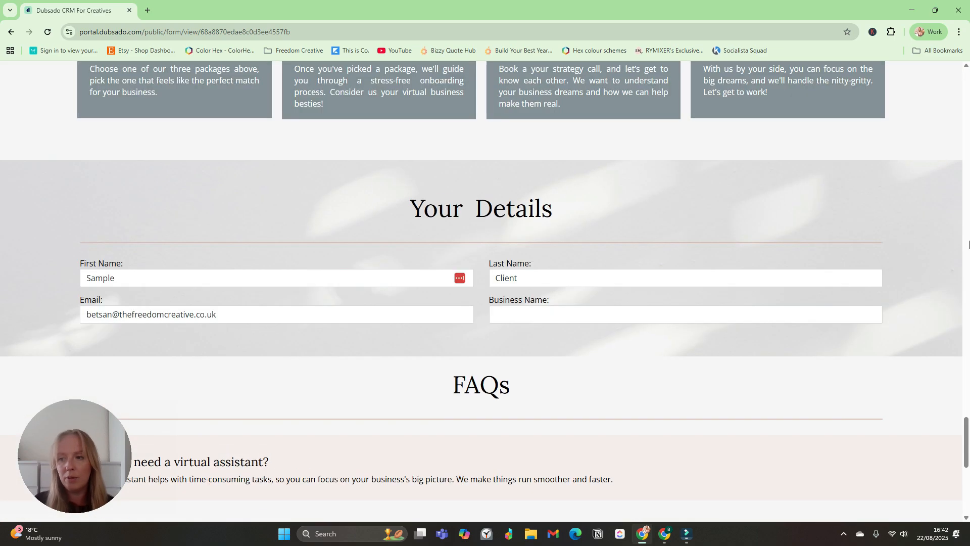
pyautogui.moveTo(966, 439); pyautogui.dragTo(965, 10)
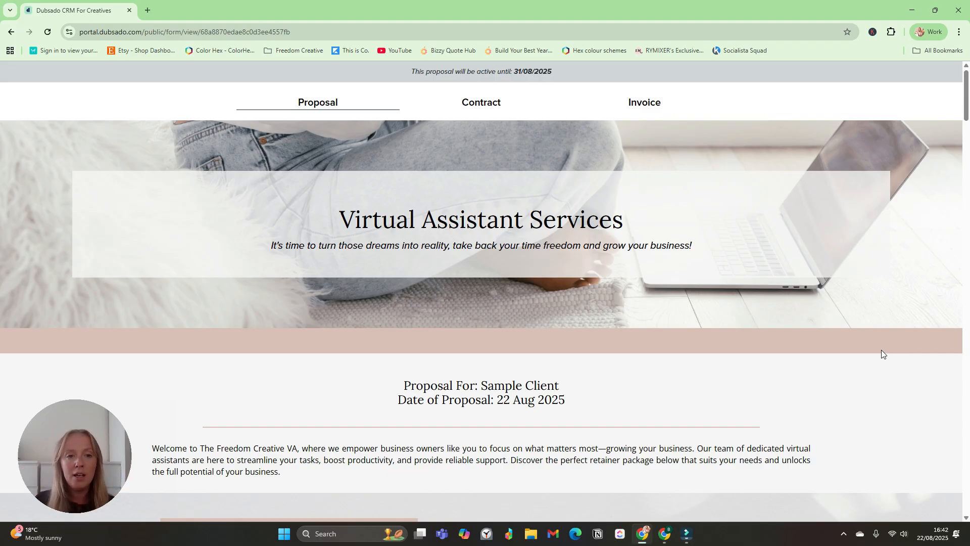
pyautogui.scroll(-15, 786, 407)
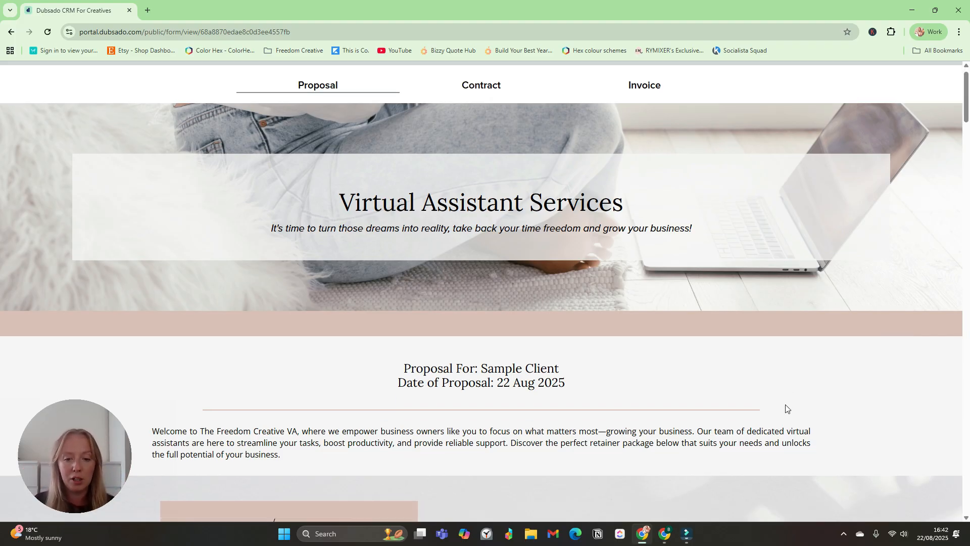
pyautogui.scroll(-10, 787, 411)
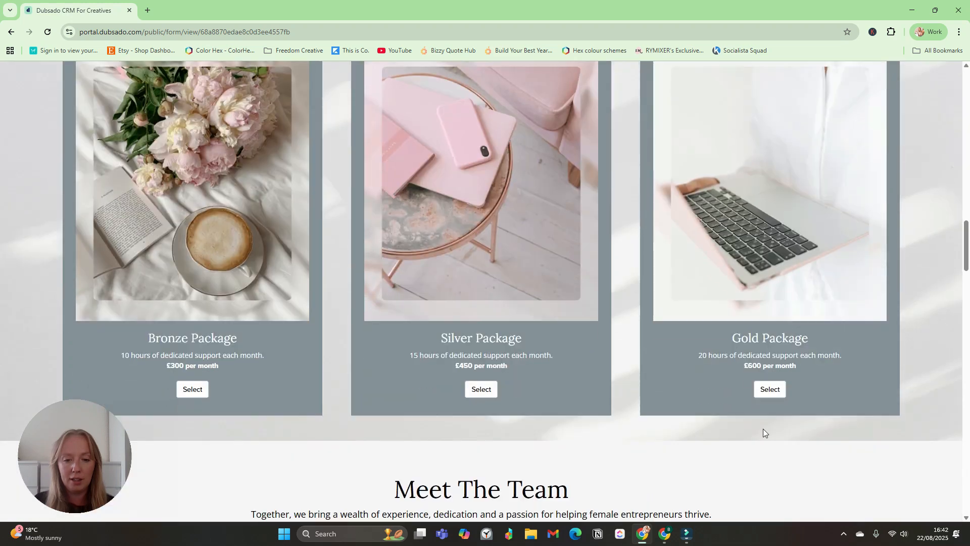
pyautogui.scroll(-15, 764, 423)
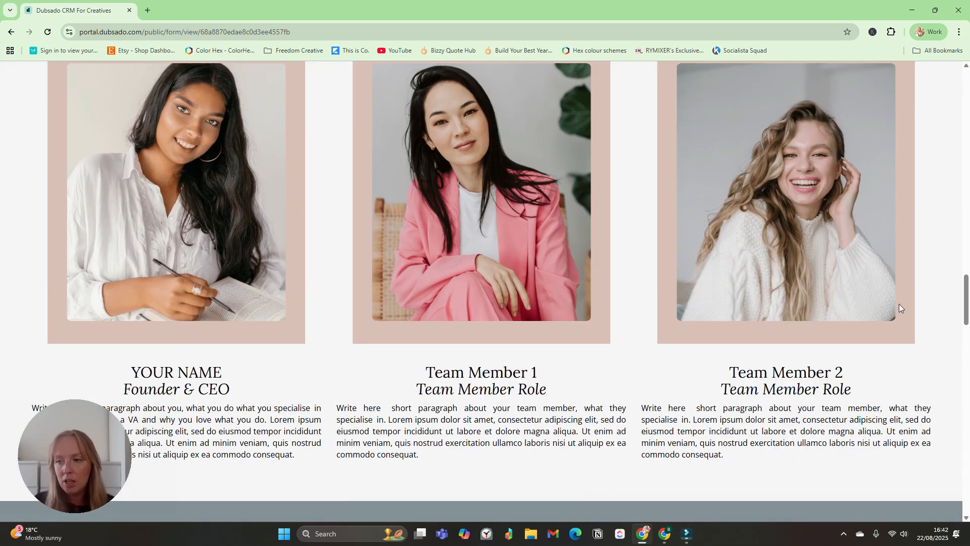
pyautogui.scroll(-7, 706, 418)
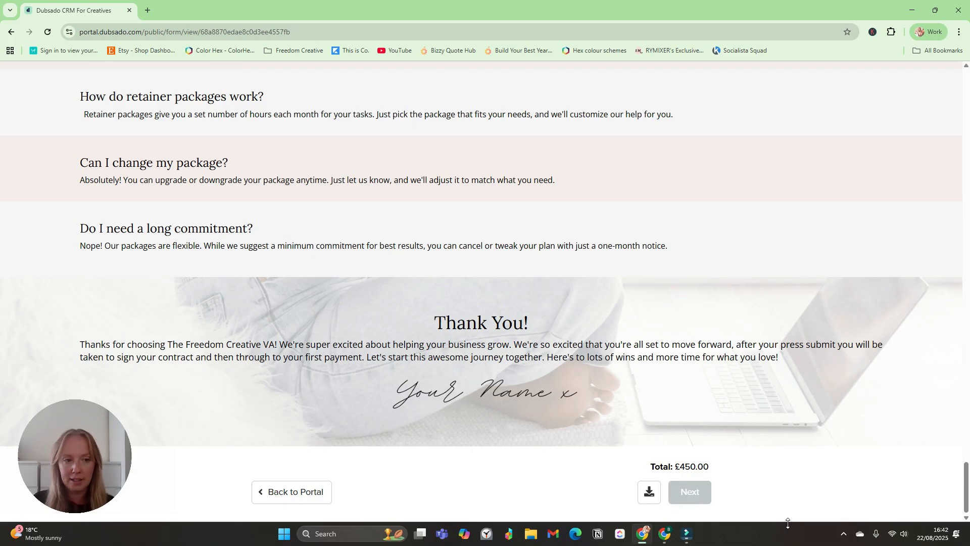
pyautogui.scroll(-5, 652, 183)
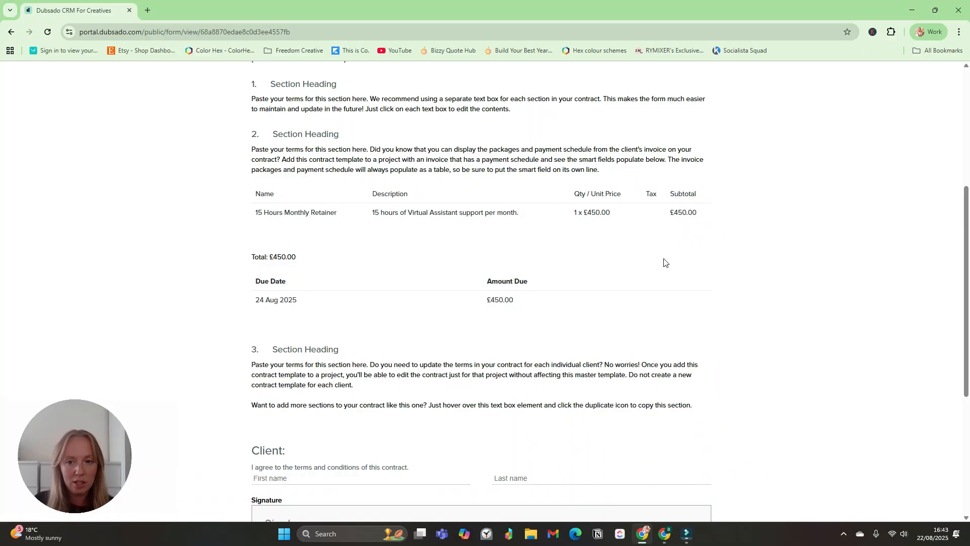
# - Enter the client's first and last name in the contract's Client agreement block
pyautogui.scroll(-5, 502, 339)
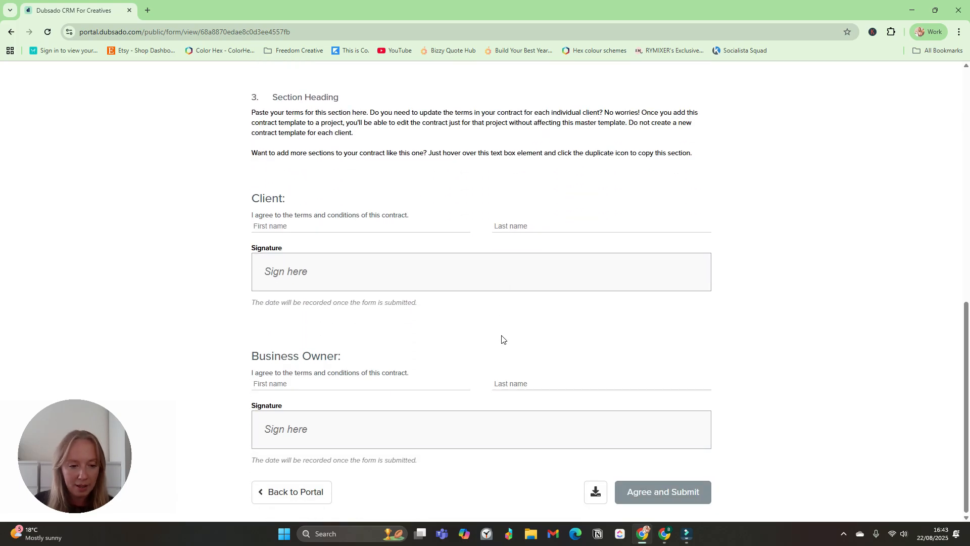
pyautogui.click(336, 231)
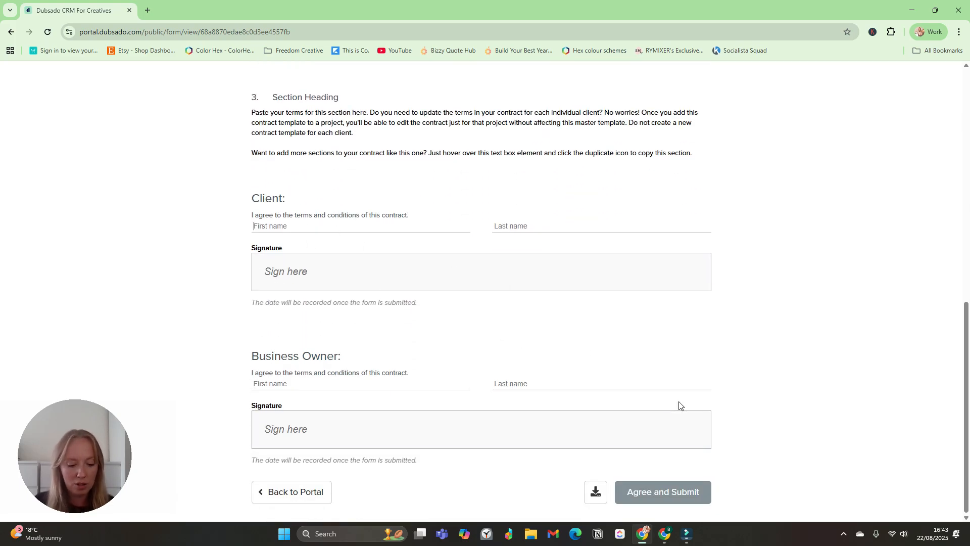
pyautogui.write('Betsa')
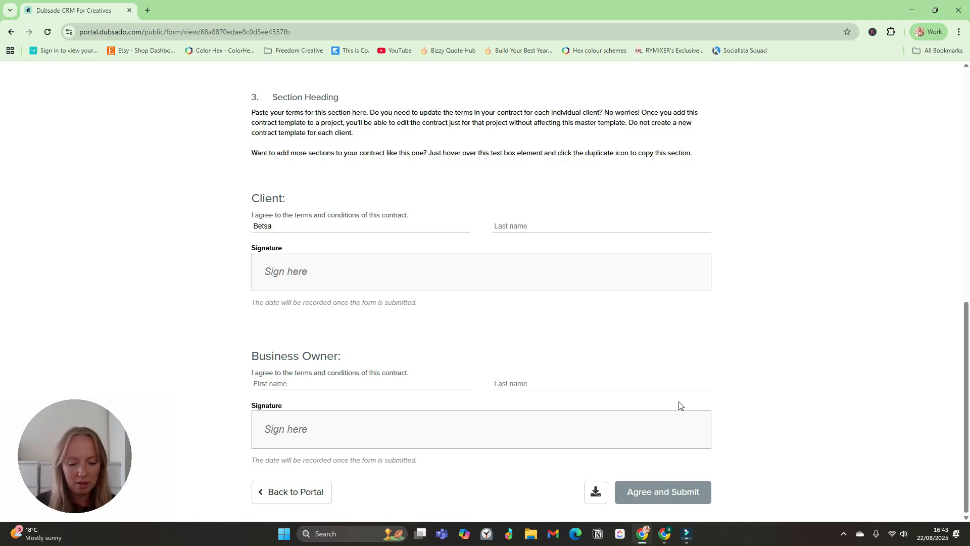
pyautogui.press('BackSpace')
pyautogui.press('BackSpace')
pyautogui.press('BackSpace')
pyautogui.press('BackSpace')
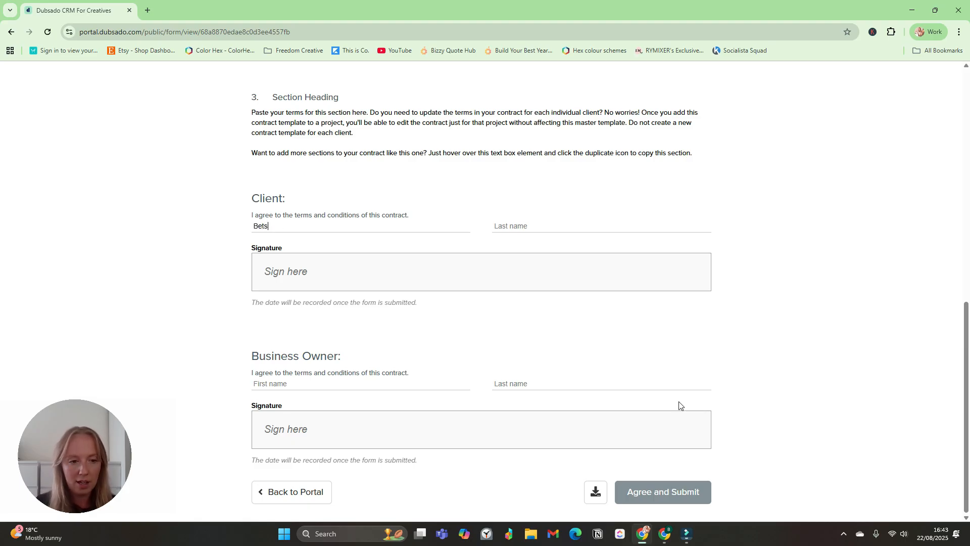
pyautogui.press('Tab')
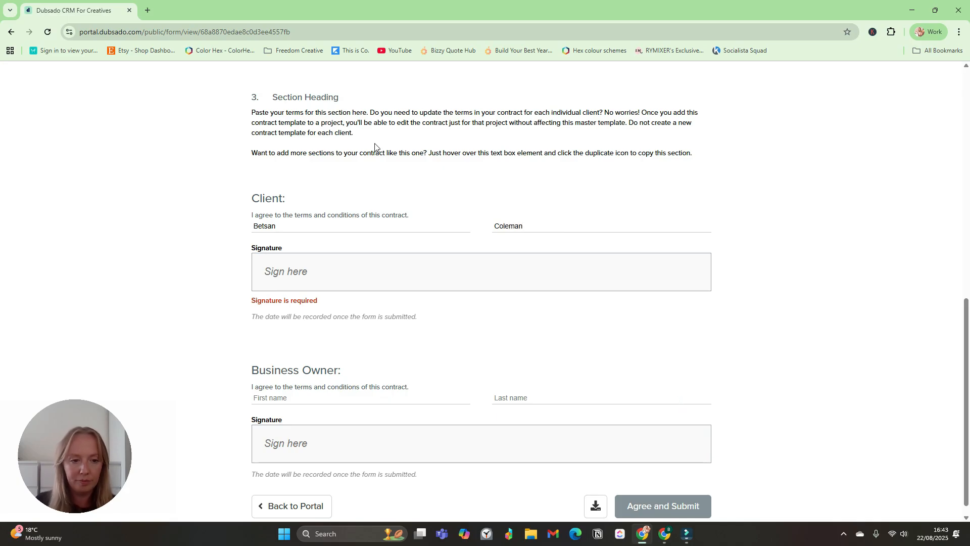
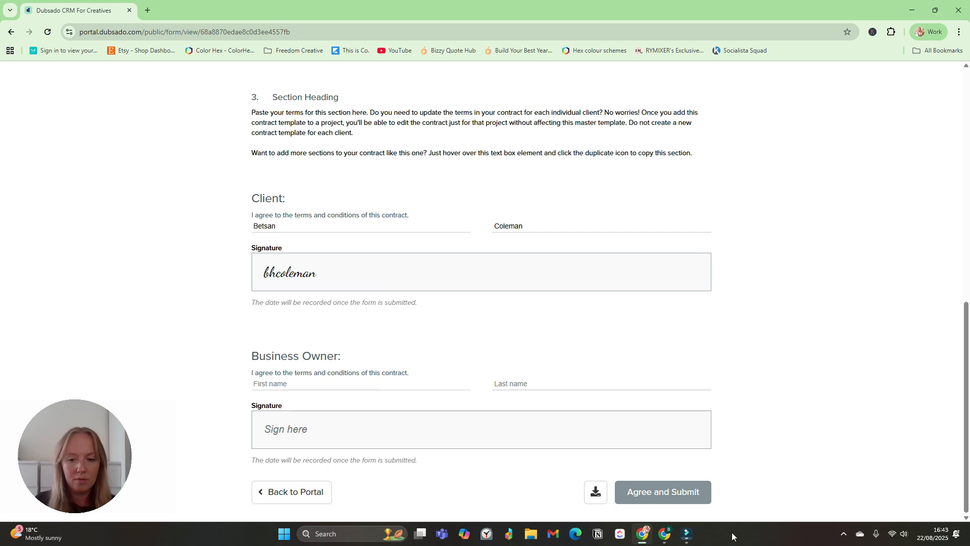
# - Submit the signed contract and review the proposal's 10-day expiration and Thank You! alert
pyautogui.click(708, 500)
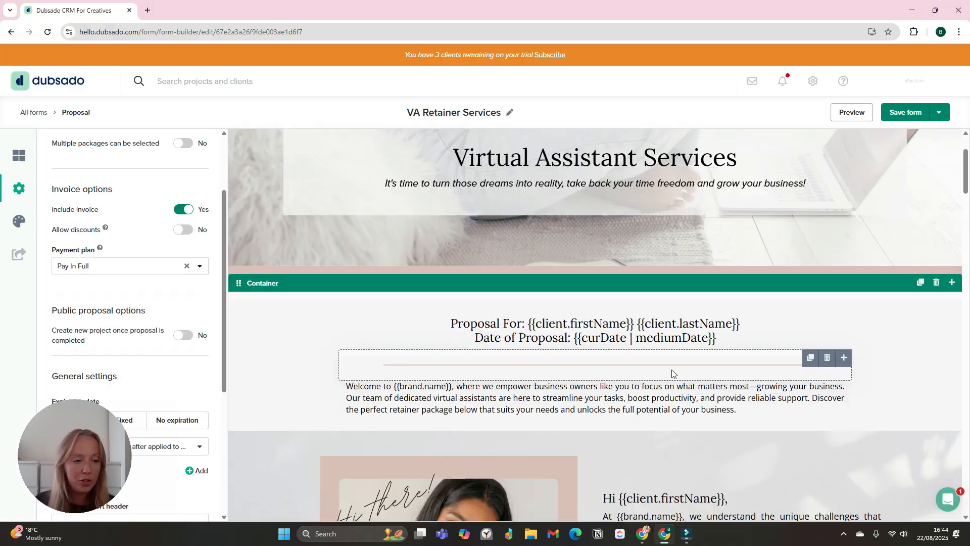
pyautogui.scroll(2, 442, 256)
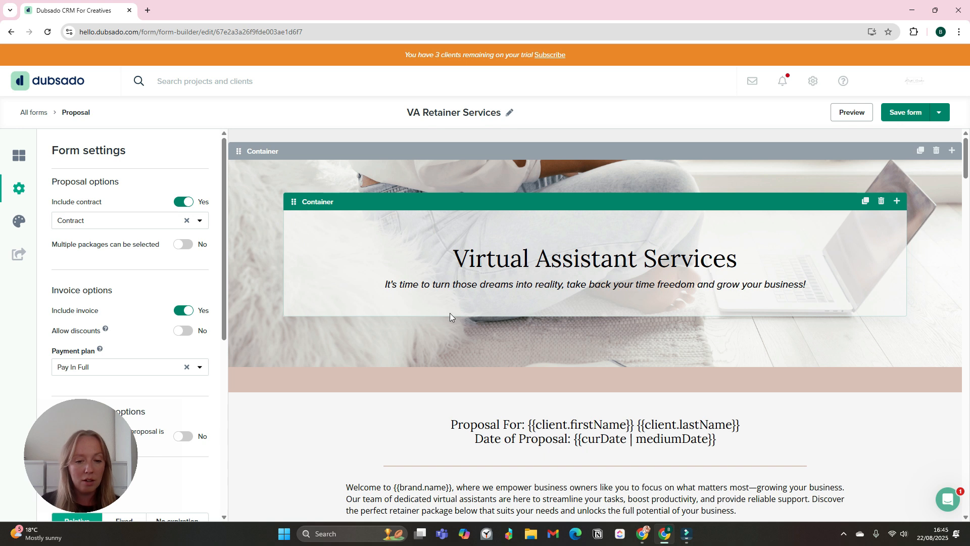
pyautogui.scroll(-1, 126, 398)
pyautogui.scroll(-6, 126, 397)
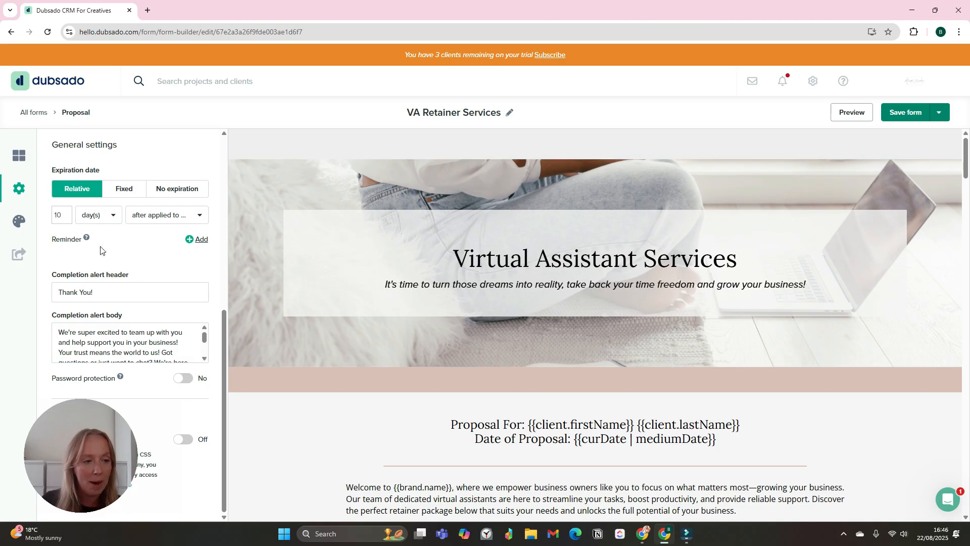
# - Add two proposal expiry reminders, 7 days and 2 days before expiration
pyautogui.click(200, 240)
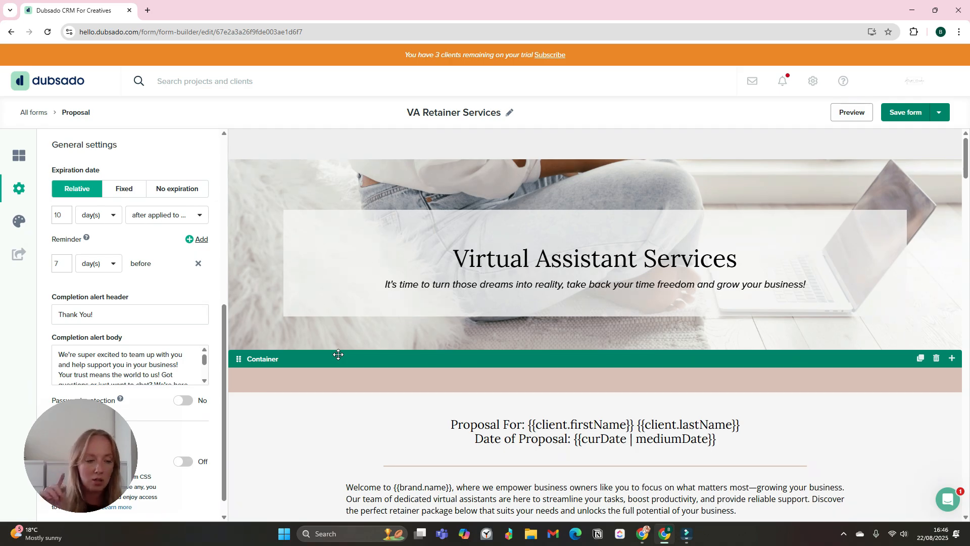
pyautogui.click(198, 239)
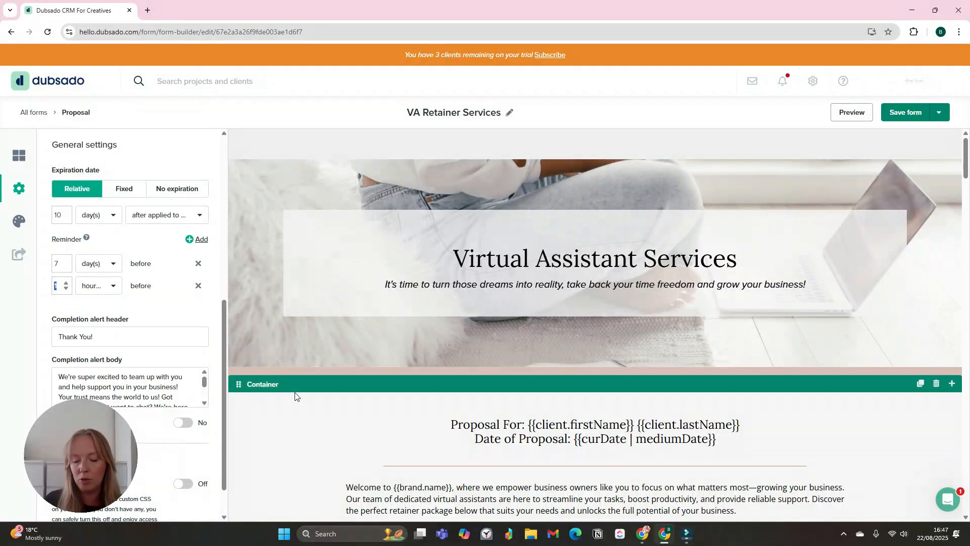
pyautogui.write('2')
pyautogui.click(96, 285)
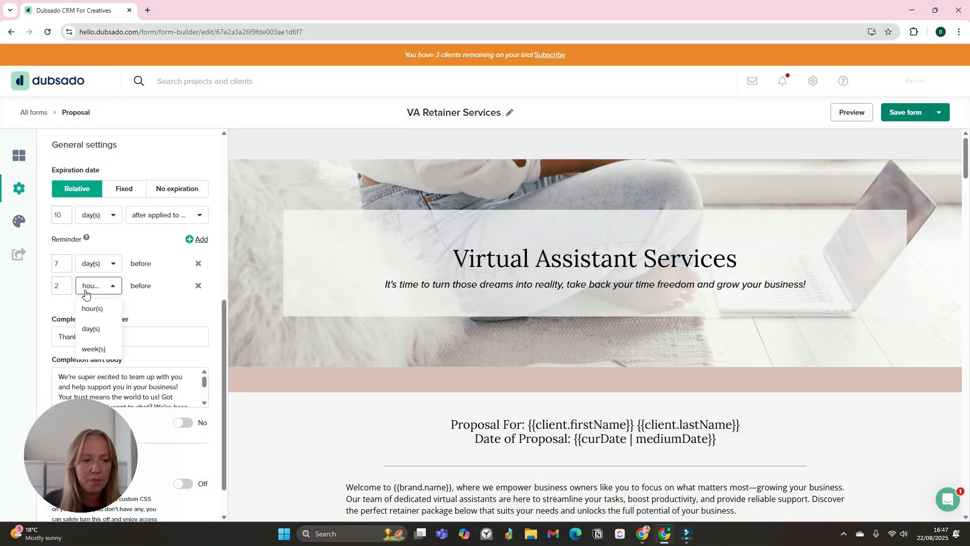
pyautogui.click(96, 324)
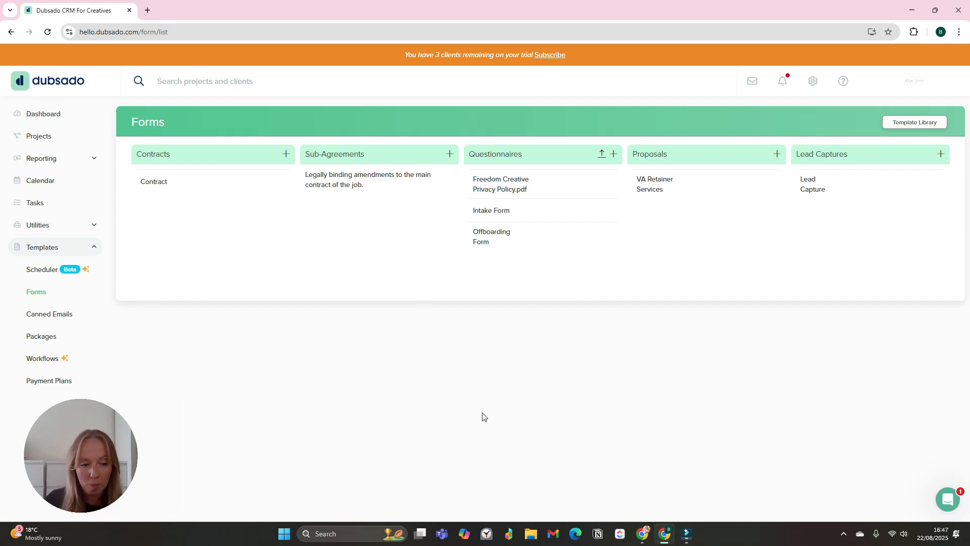
# - Open the Form Reminder system template from the Canned Emails page
pyautogui.click(79, 316)
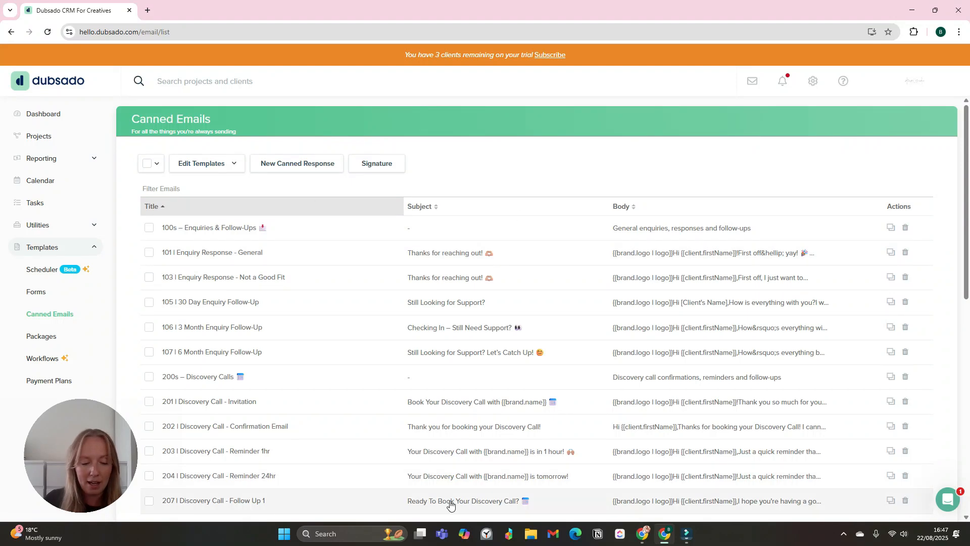
pyautogui.click(207, 168)
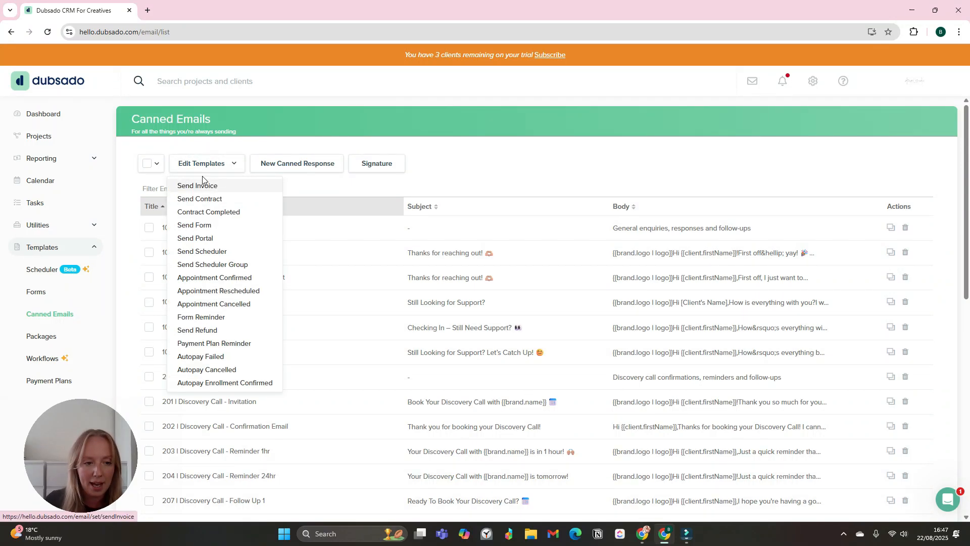
pyautogui.click(209, 318)
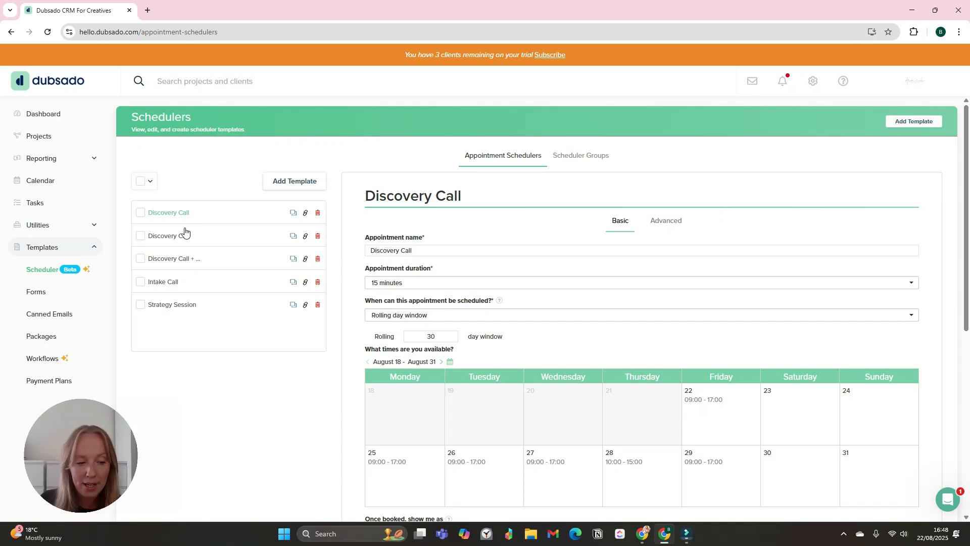
# - Review the Discovery Call scheduler's confirmation email plus 24-hour and 1-hour reminder notifications
pyautogui.click(665, 222)
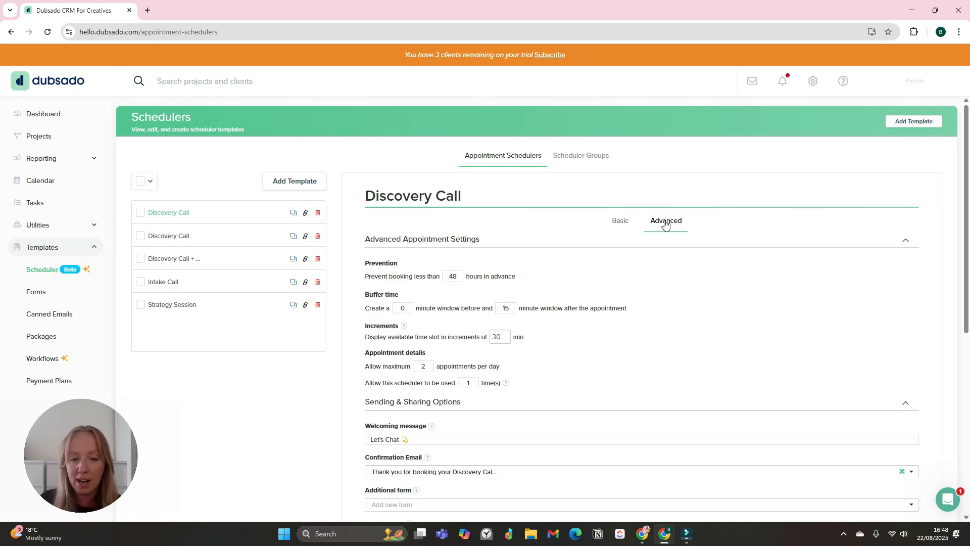
pyautogui.scroll(-6, 665, 224)
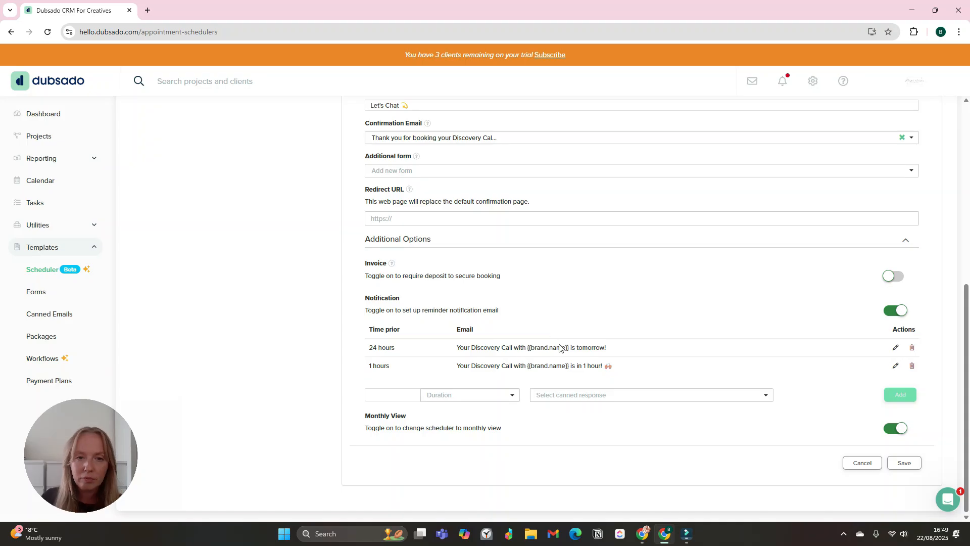
pyautogui.scroll(6, 563, 347)
pyautogui.scroll(-3, 578, 303)
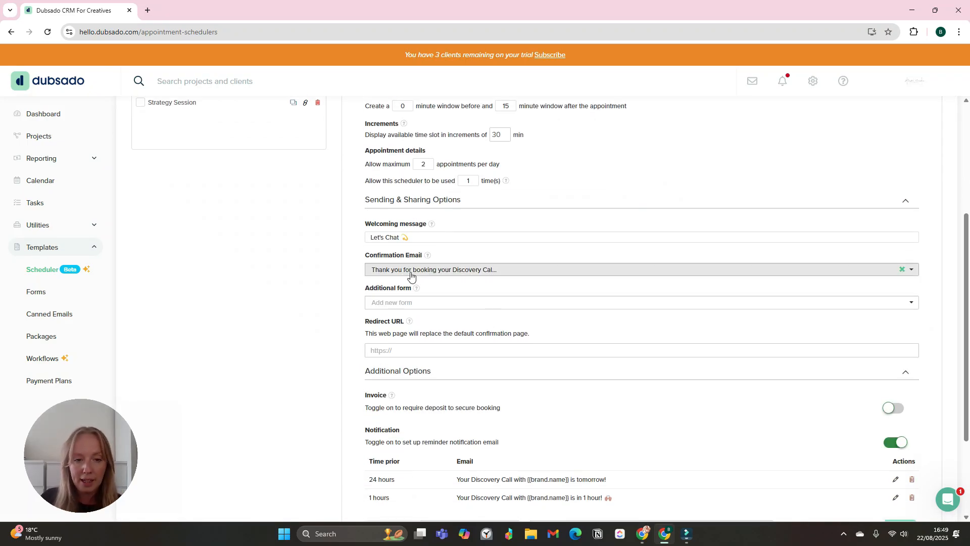
pyautogui.scroll(-3, 525, 313)
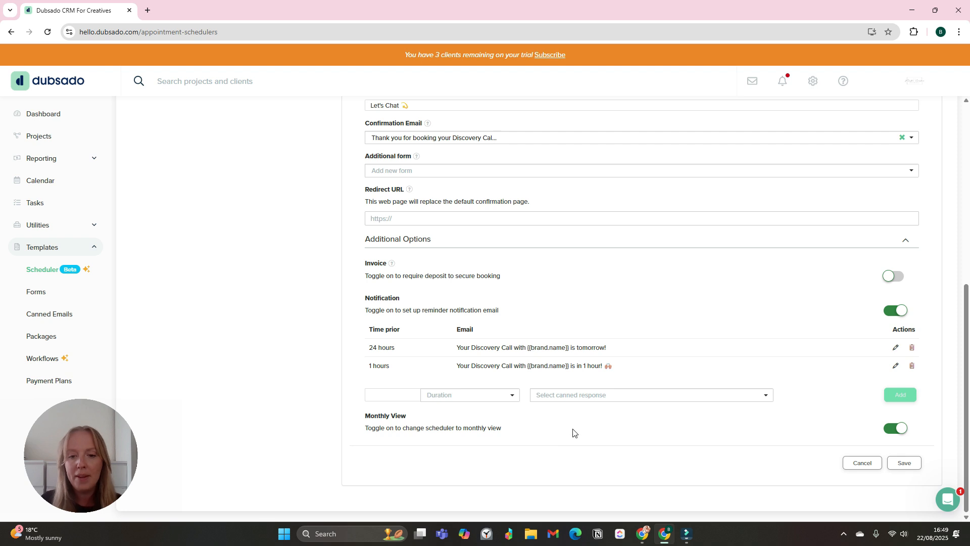
pyautogui.click(397, 395)
pyautogui.write('24')
pyautogui.click(460, 396)
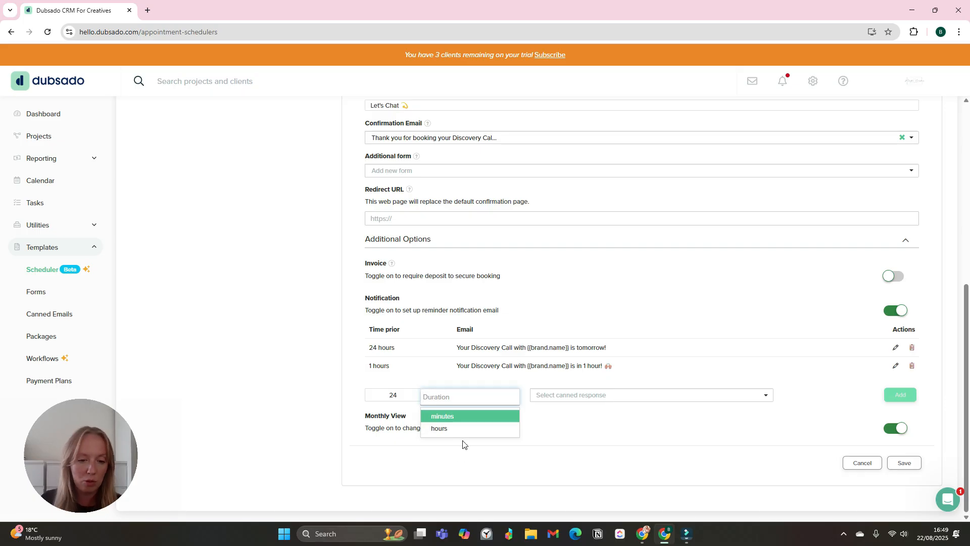
pyautogui.click(452, 428)
pyautogui.click(597, 400)
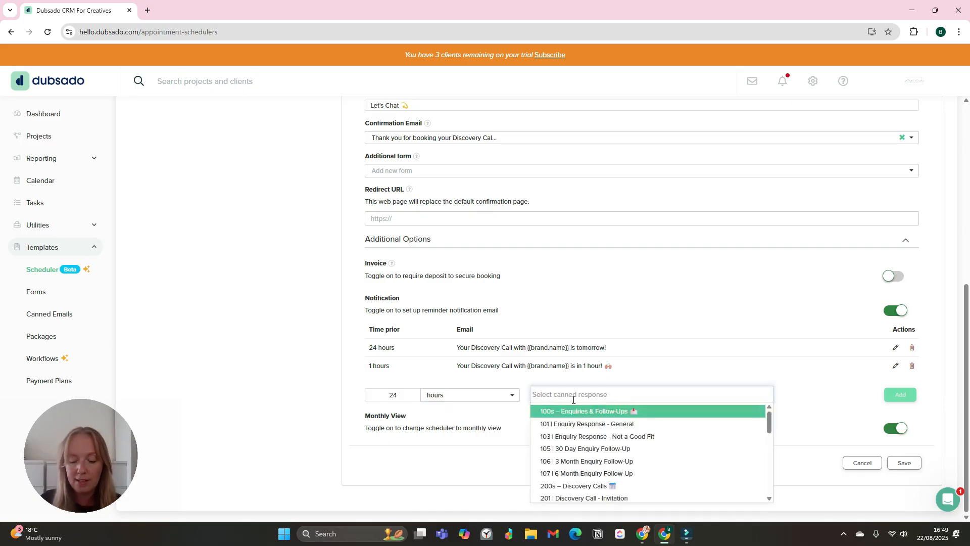
pyautogui.scroll(-2, 629, 452)
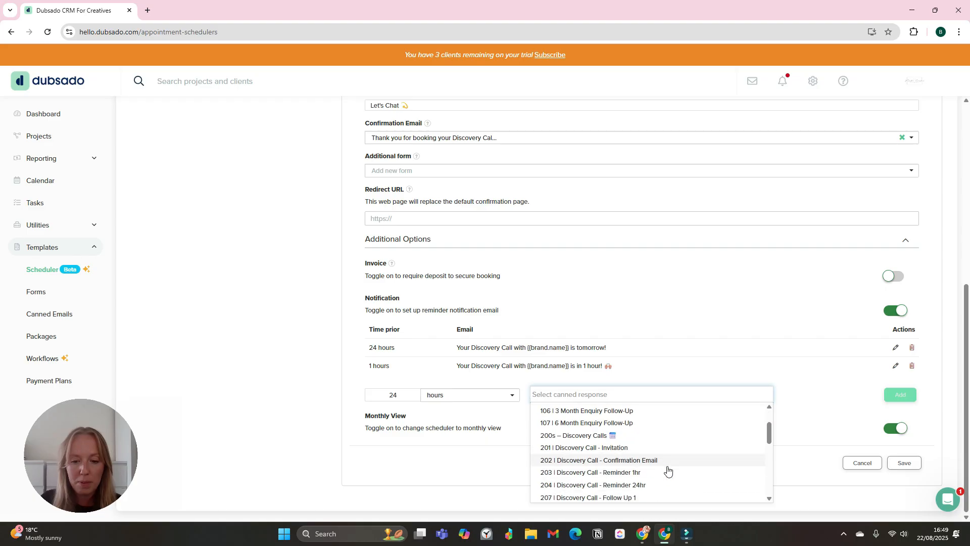
pyautogui.click(671, 489)
pyautogui.click(897, 400)
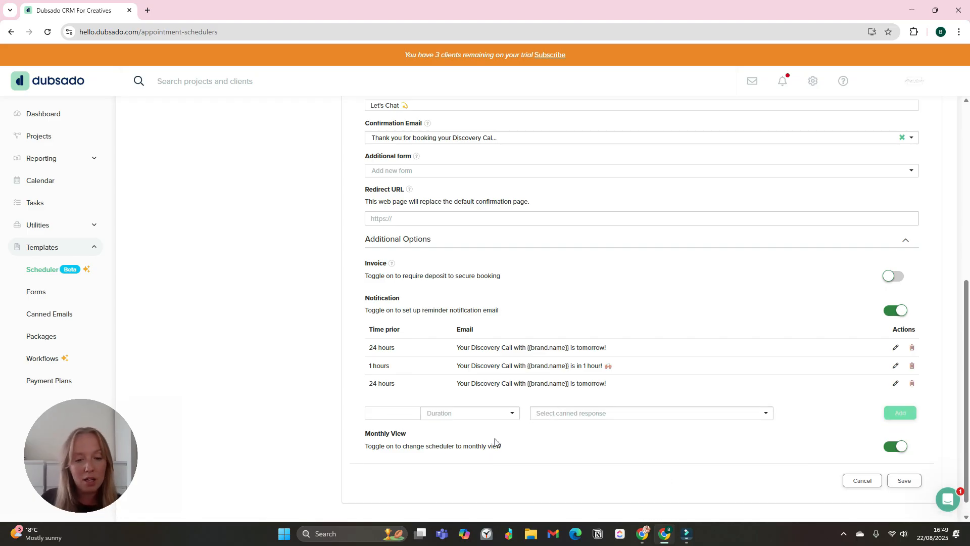
pyautogui.click(913, 385)
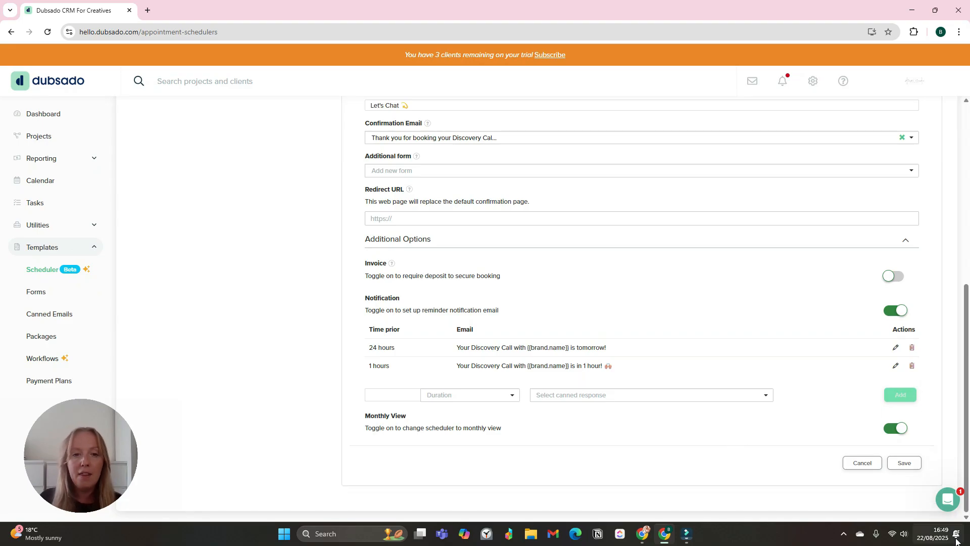